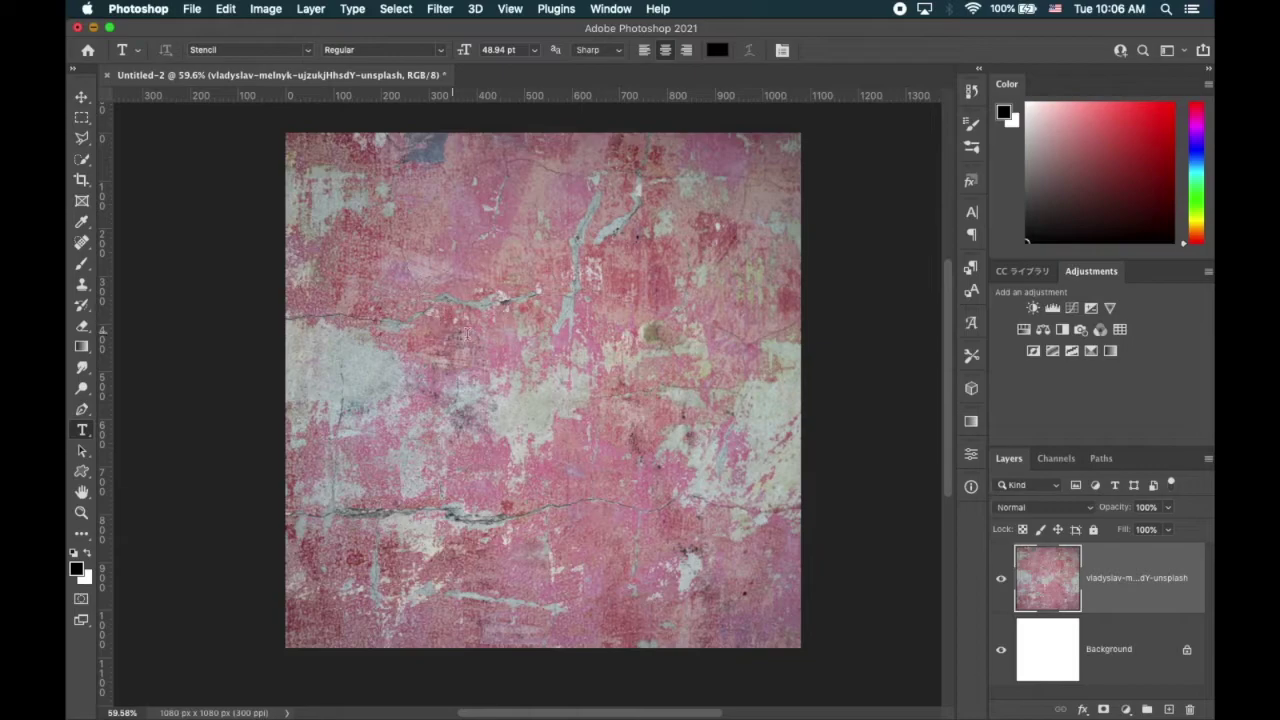
Step: Add the text "VINTAGE" in Stencil Regular at 48.94 pt over the texture and move it to the centre of the canvas
click(501, 333)
text(V)
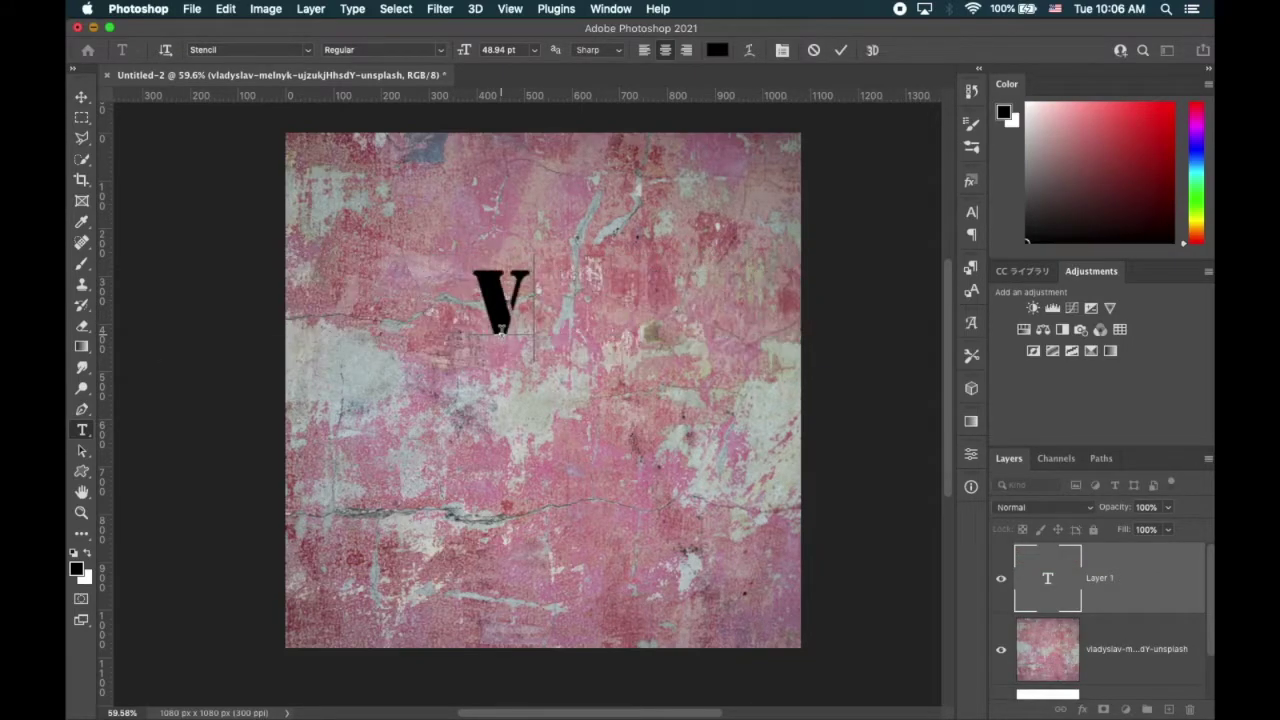
text(INTAGE)
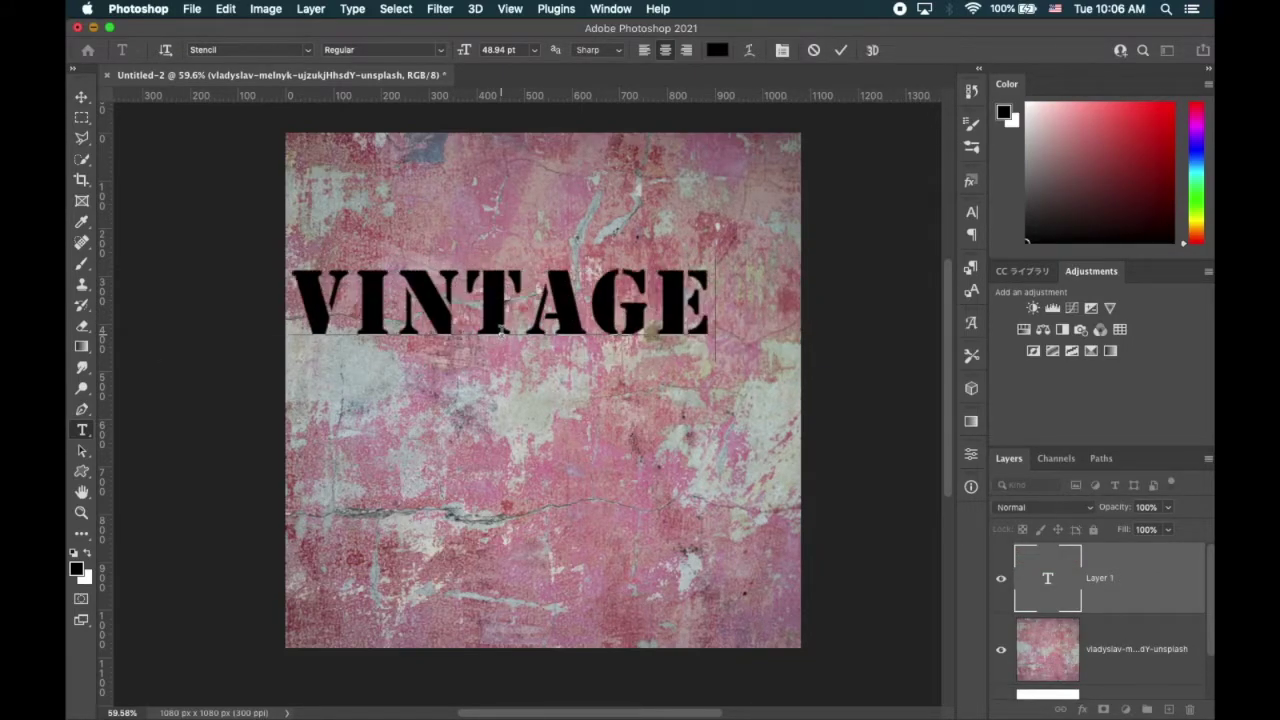
click(1046, 588)
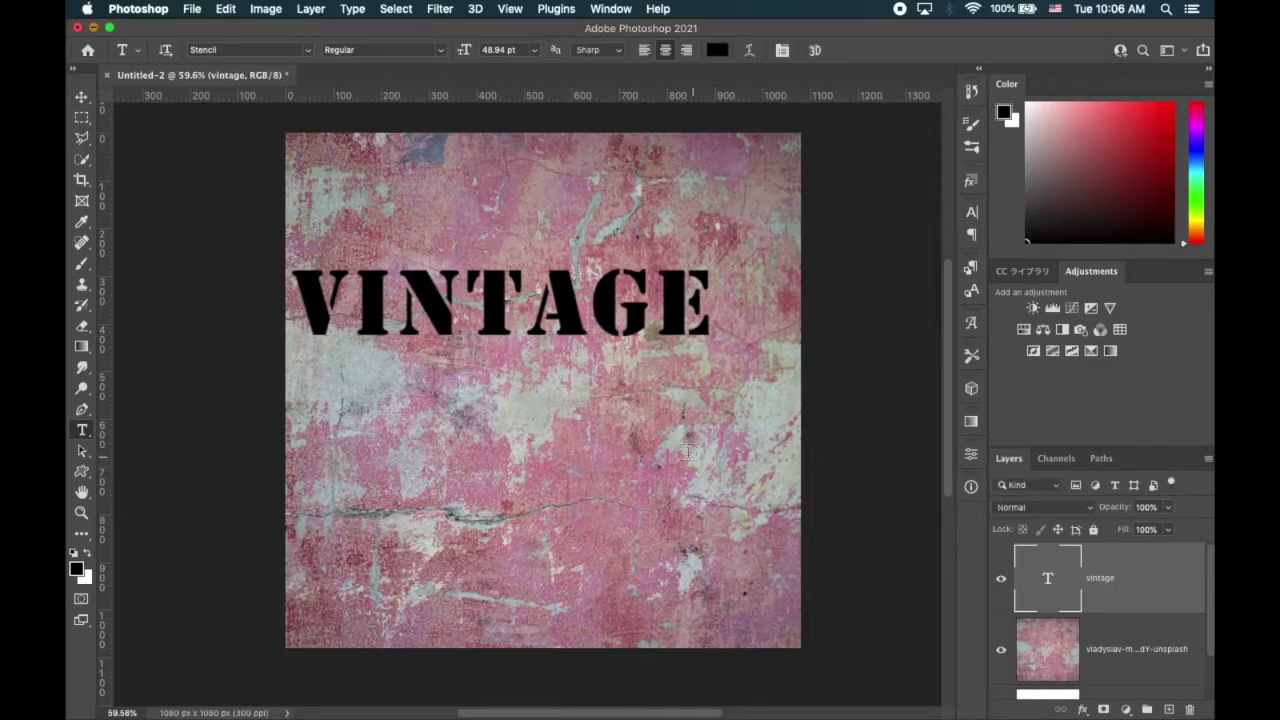
key(super+t)
drag(534, 329, 569, 410)
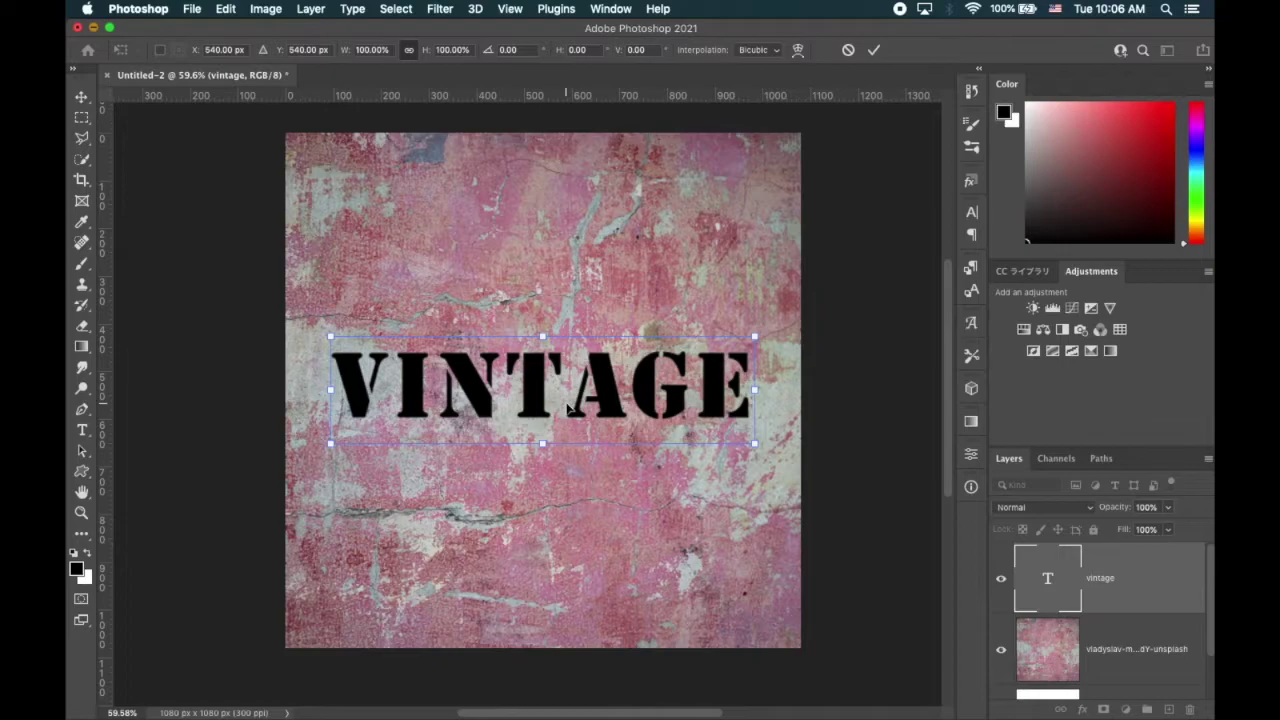
Step: Set the kerning of the VINTAGE text to Optical
click(971, 212)
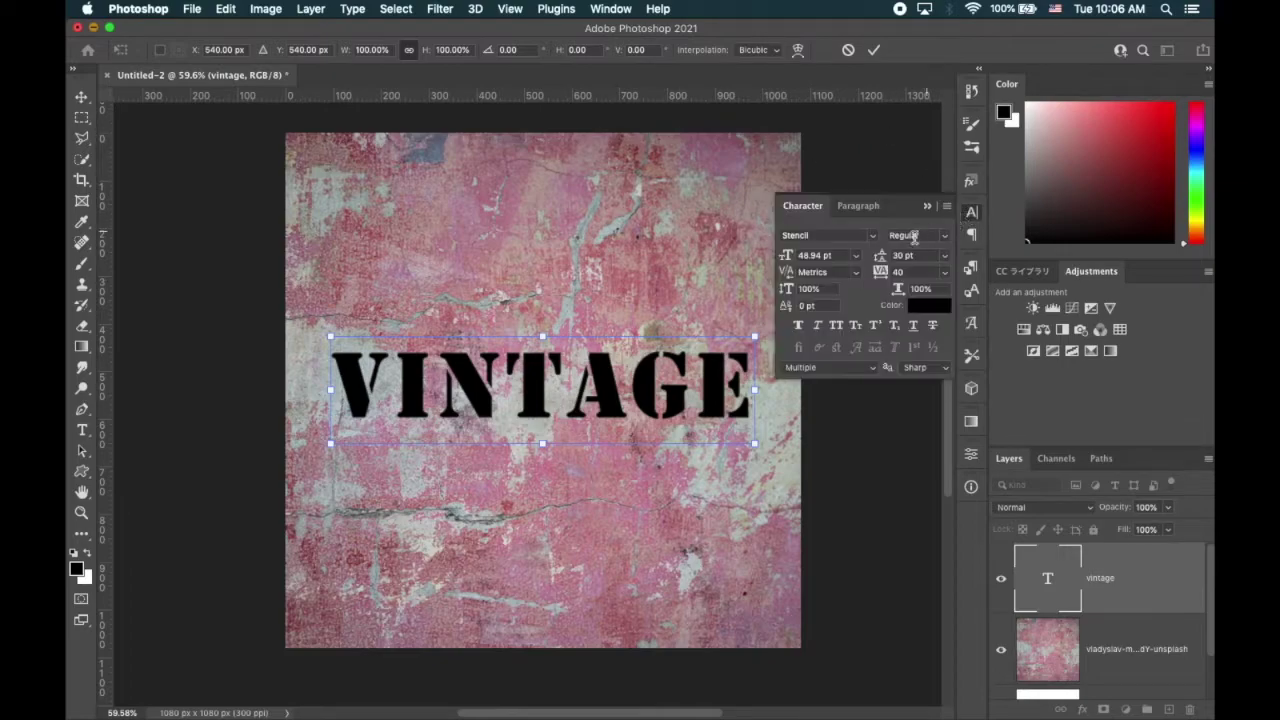
click(855, 273)
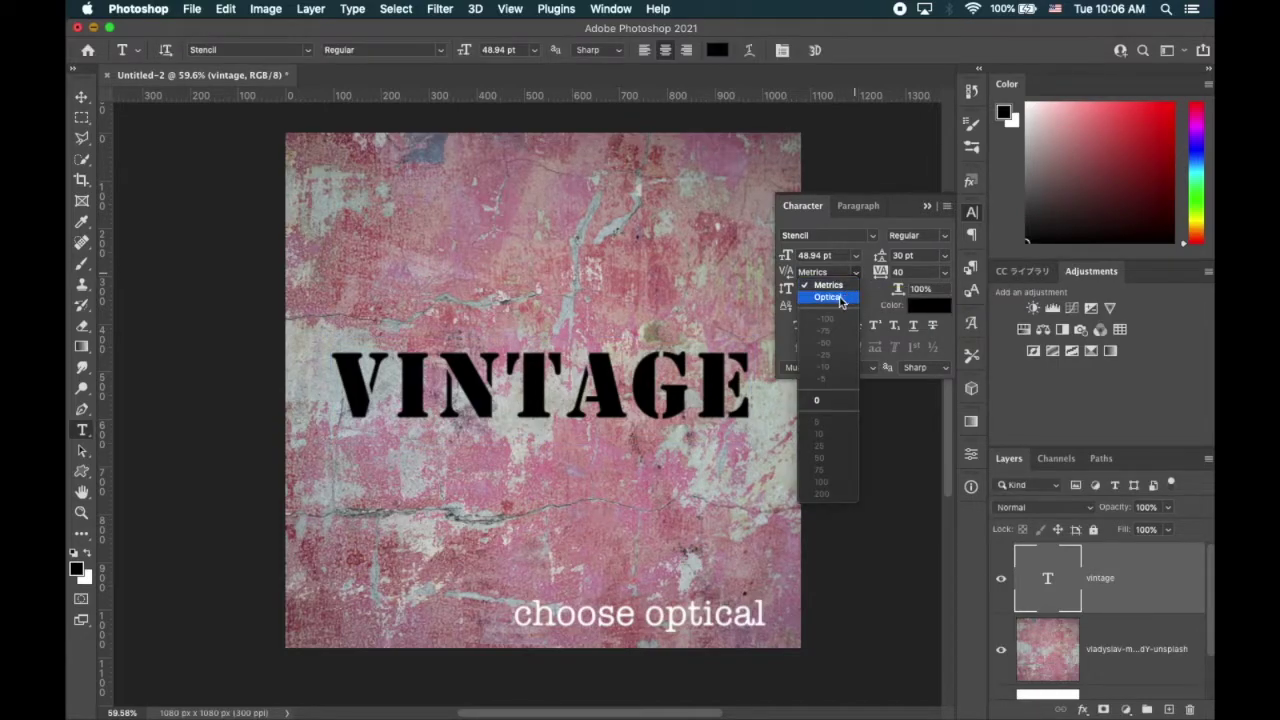
click(835, 299)
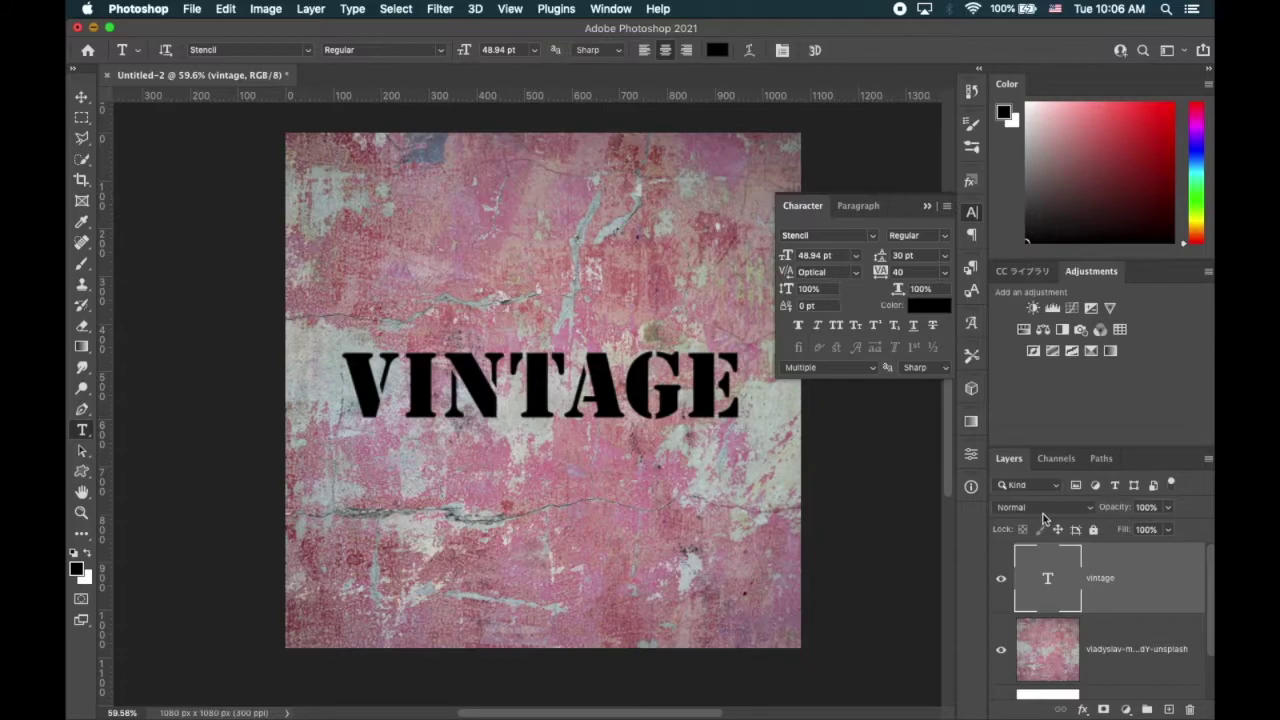
Step: Enlarge the VINTAGE text about its centre to about 118% so it nearly spans the canvas width
key(super+t)
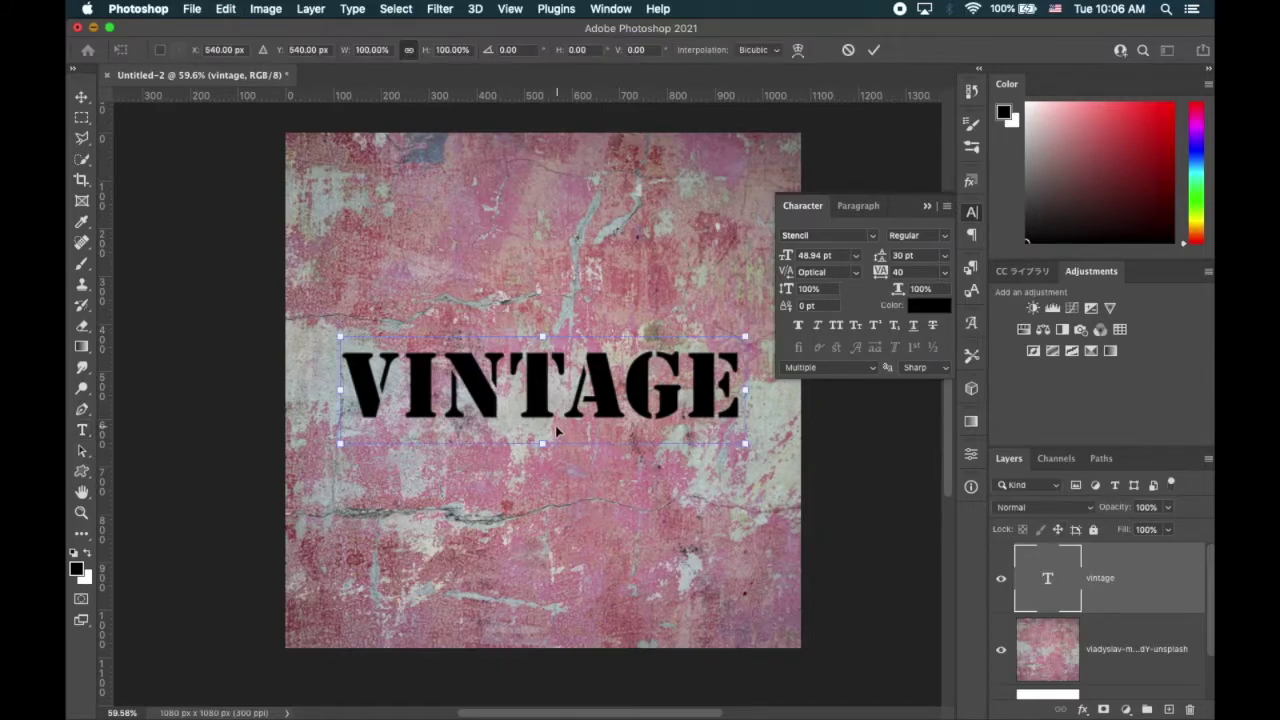
drag(541, 445, 539, 454)
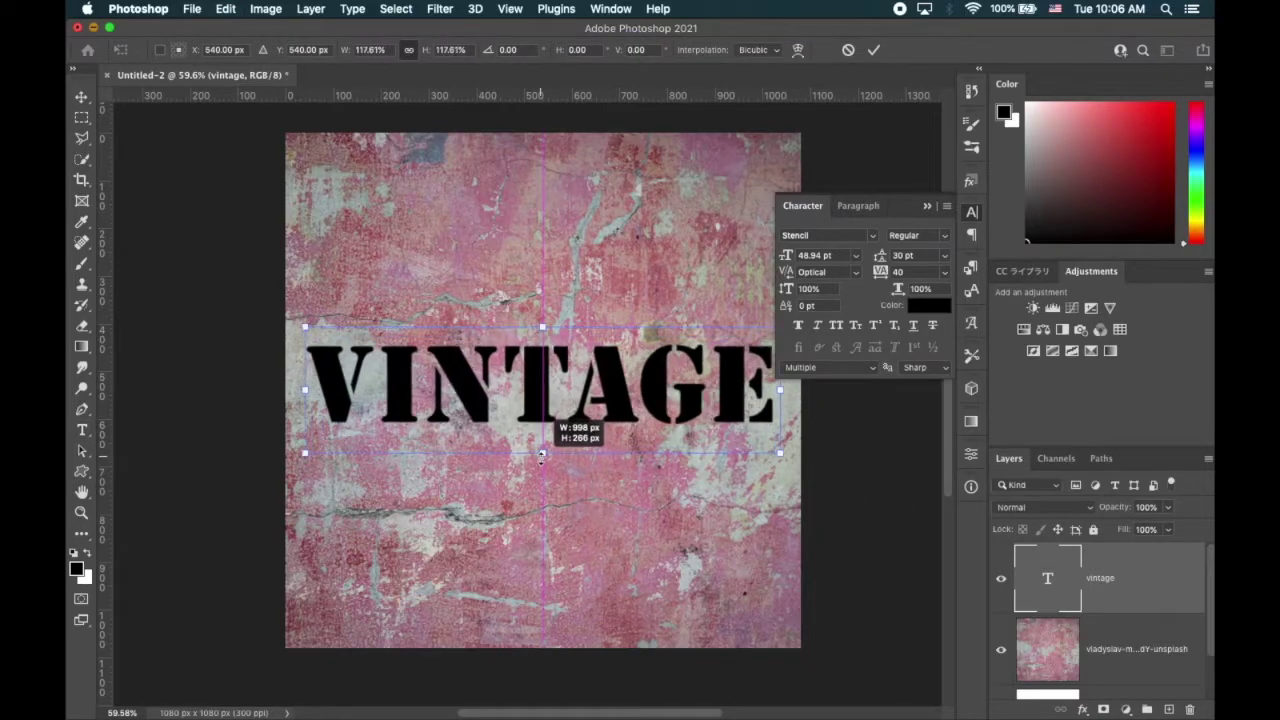
key(Return)
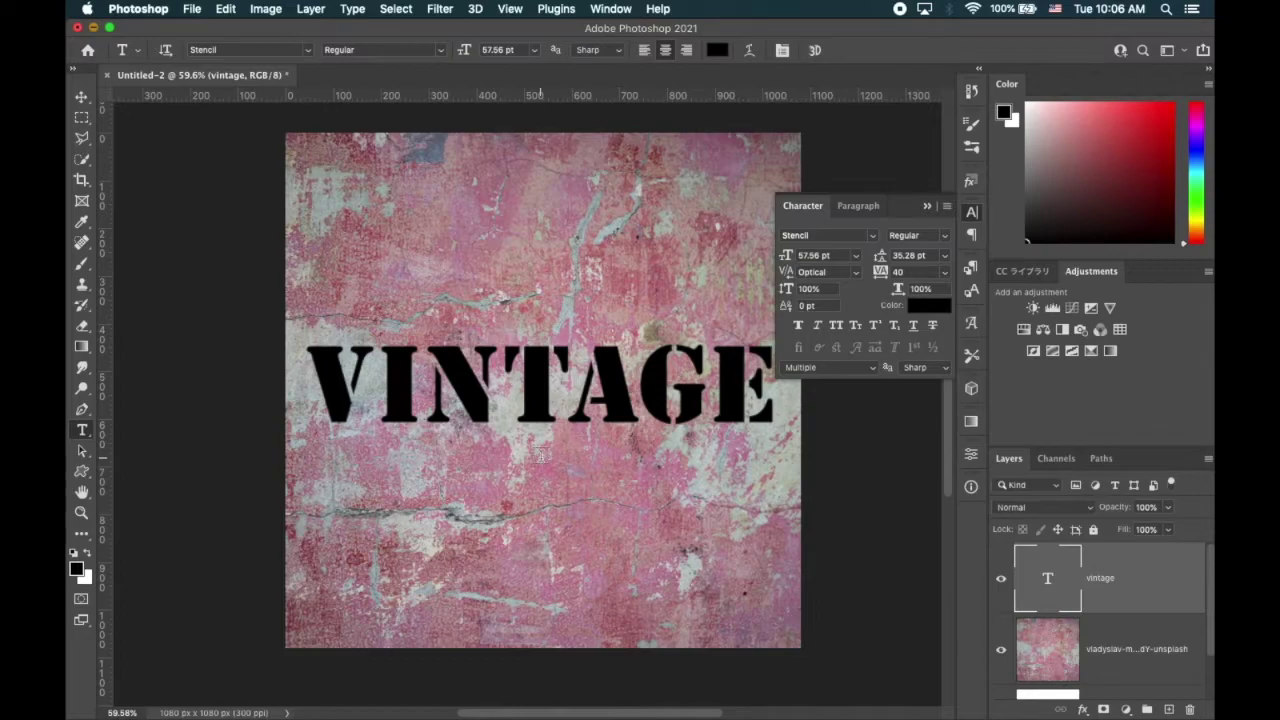
click(927, 205)
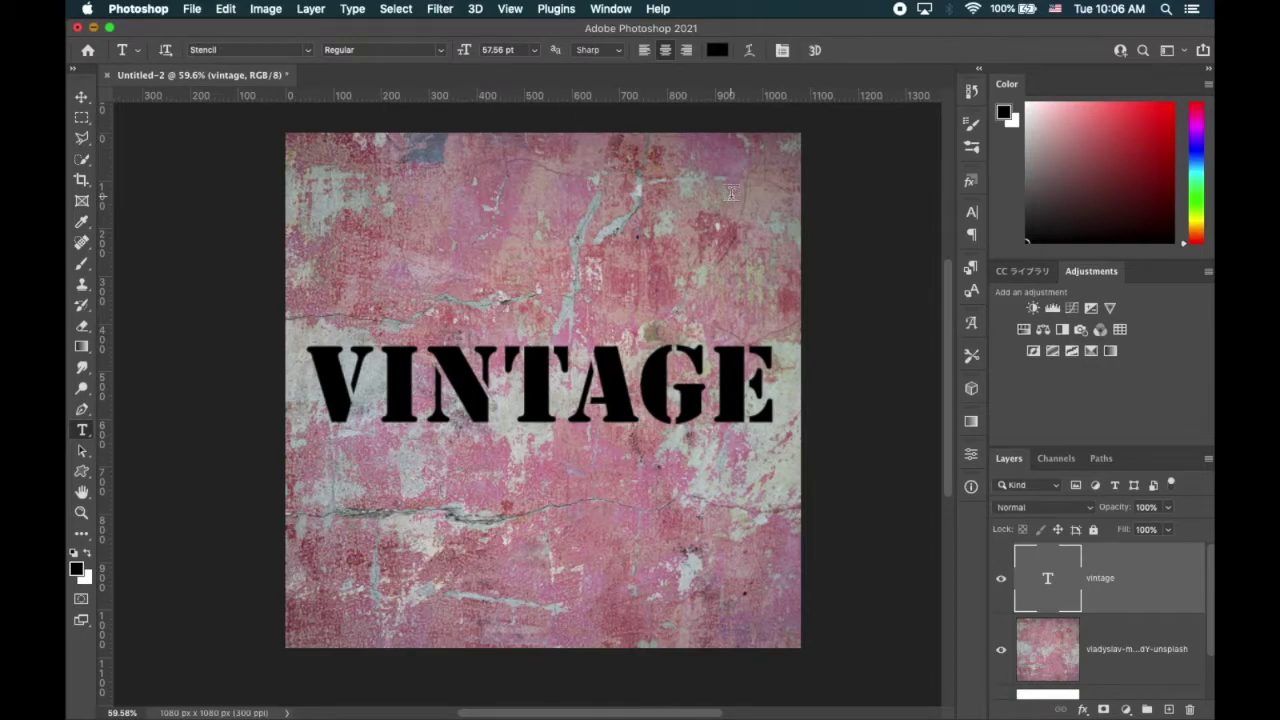
Step: Load the text's outline as a selection, hide the text layer, and add a black (000000) solid color fill layer masked by it
super+click(1040, 604)
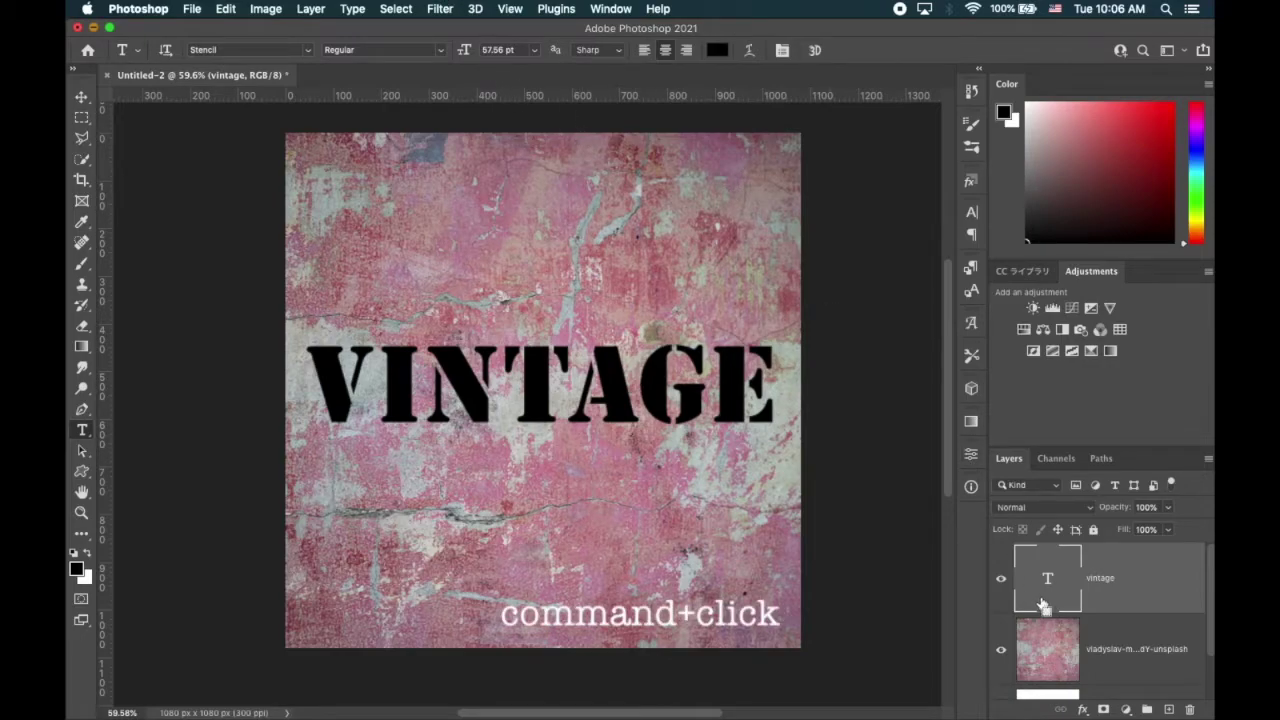
click(1001, 578)
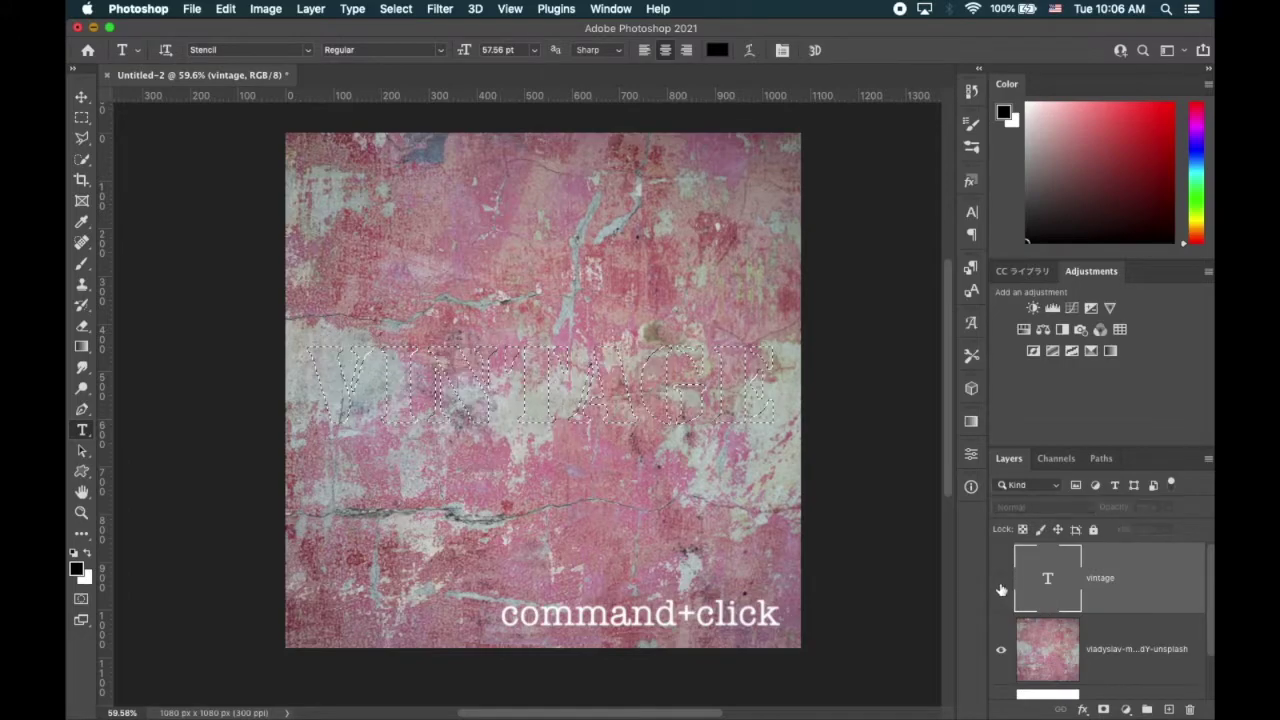
click(1126, 709)
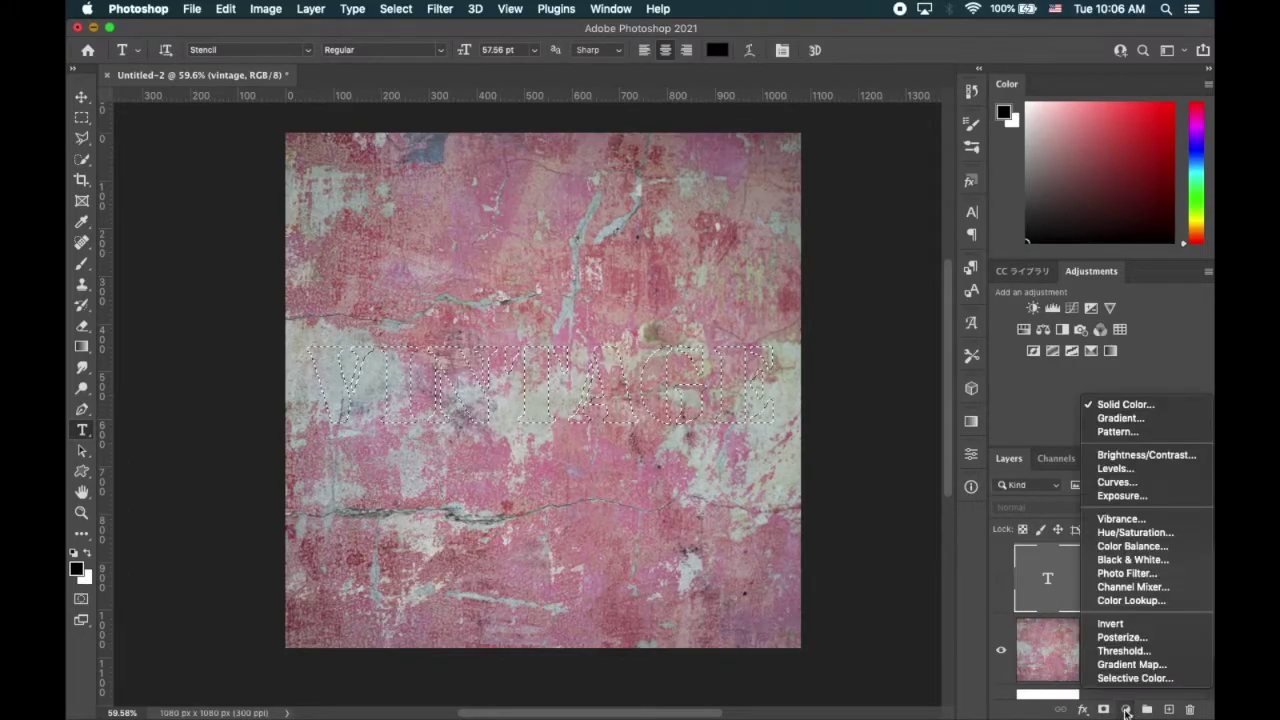
click(1125, 404)
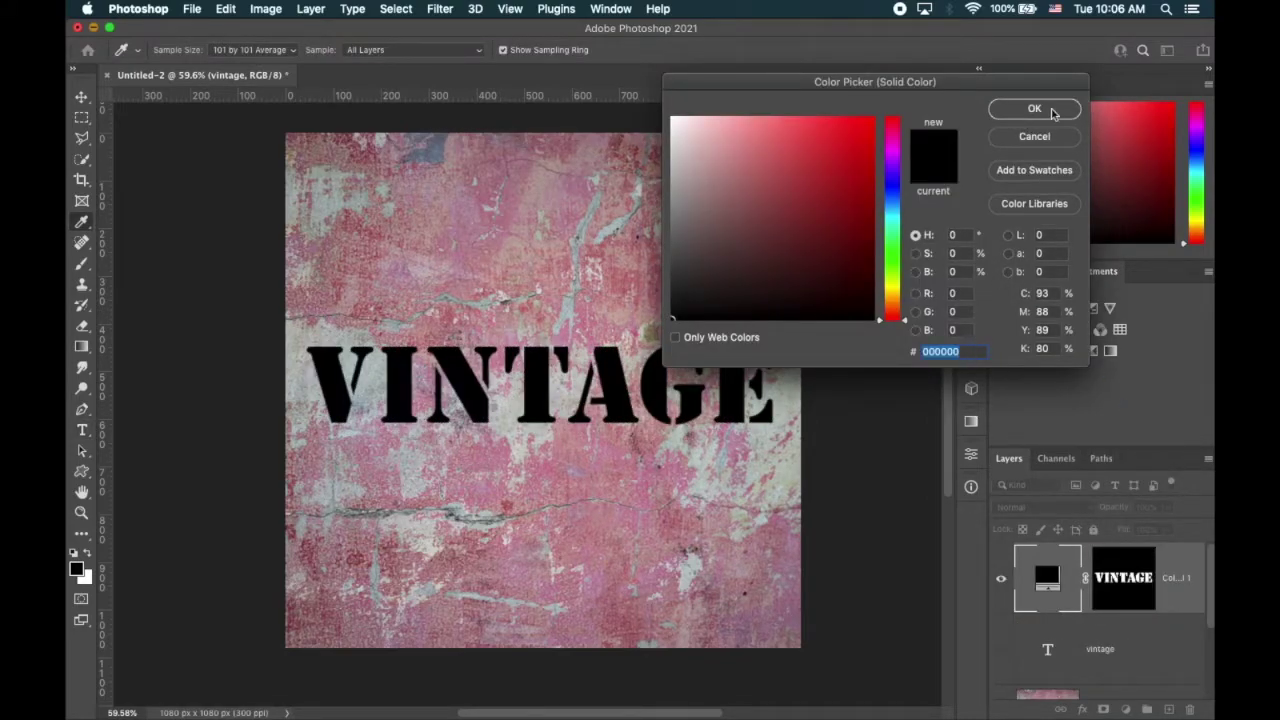
click(1055, 109)
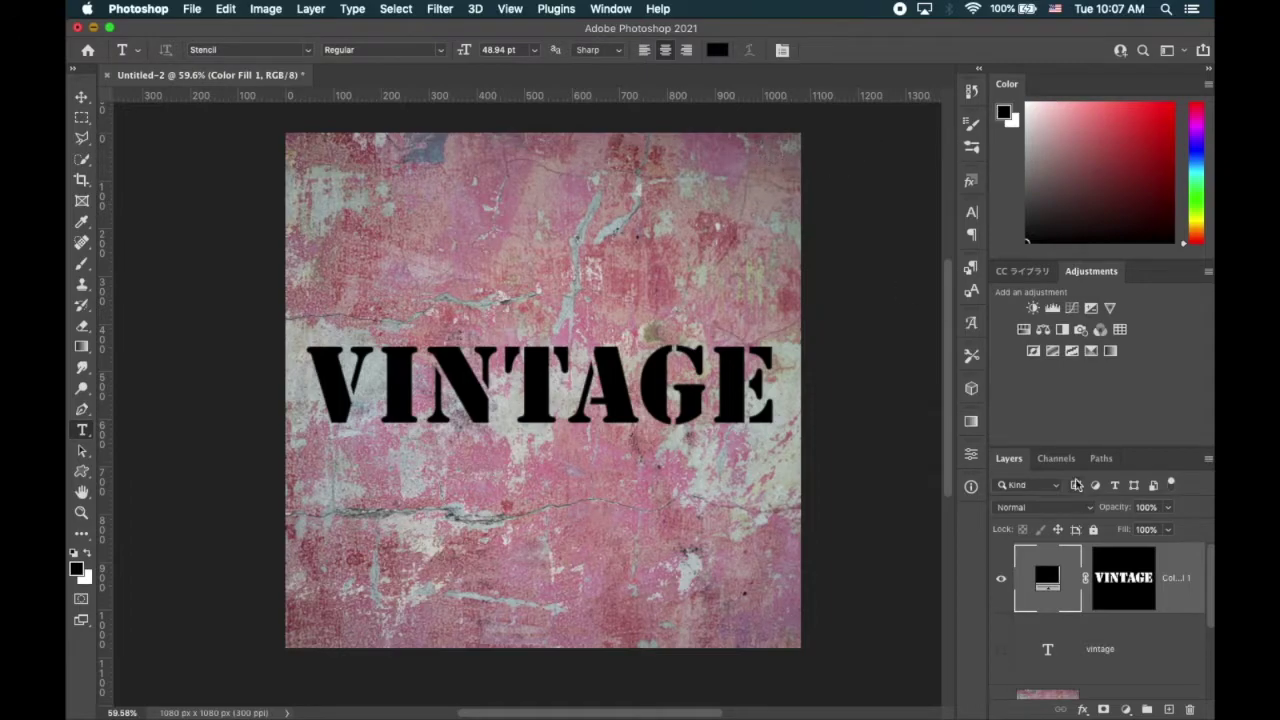
Step: Display the fill layer's mask and apply the Spatter filter to it with spray radius 5 and smoothness 5
alt+click(1127, 606)
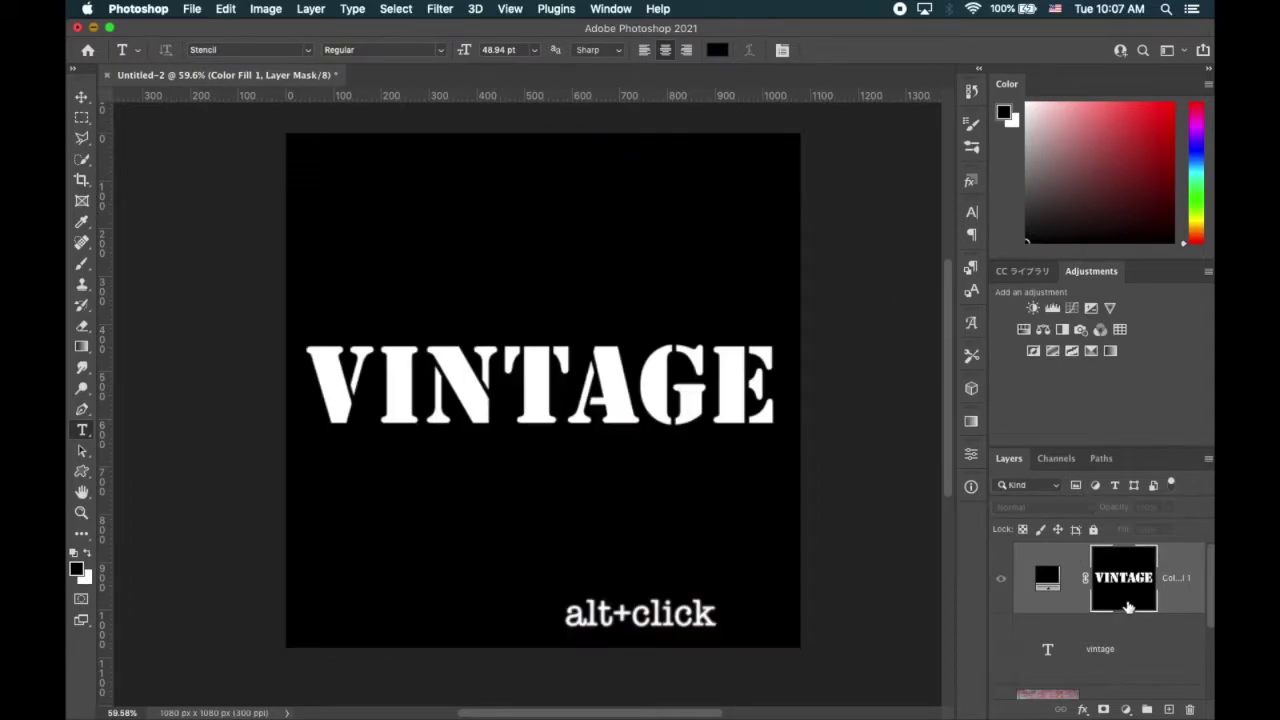
click(447, 12)
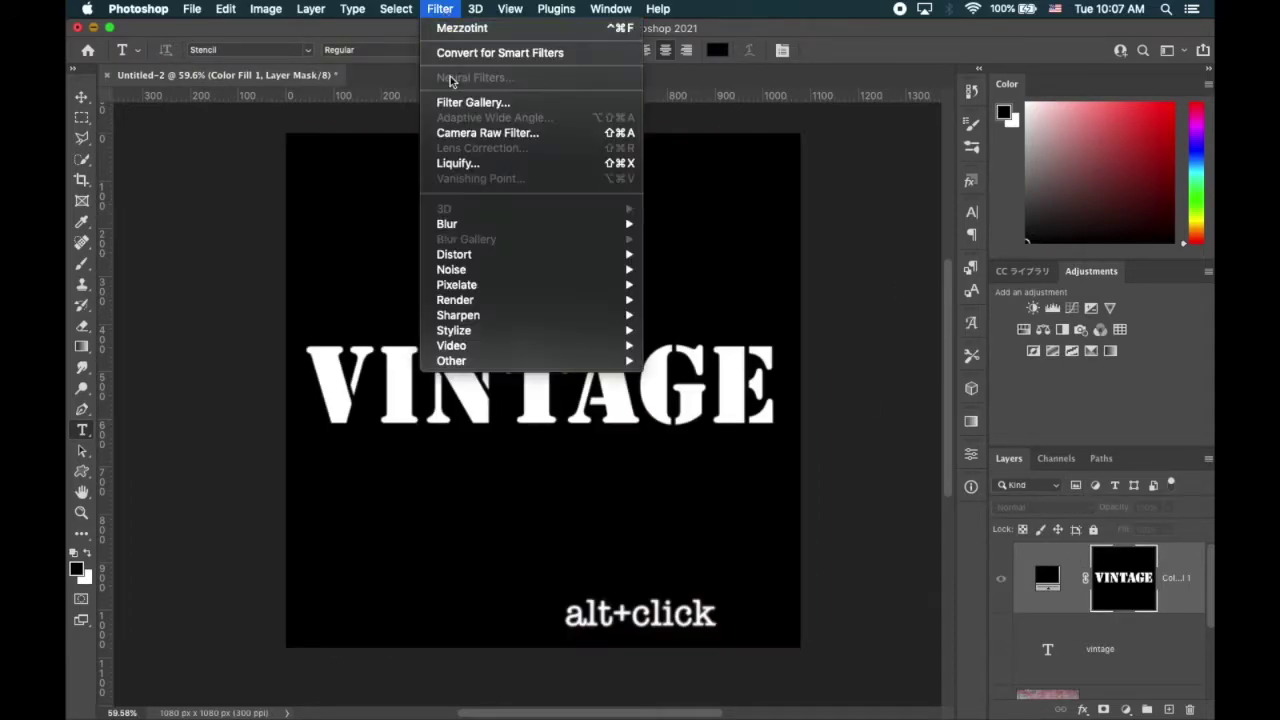
click(459, 103)
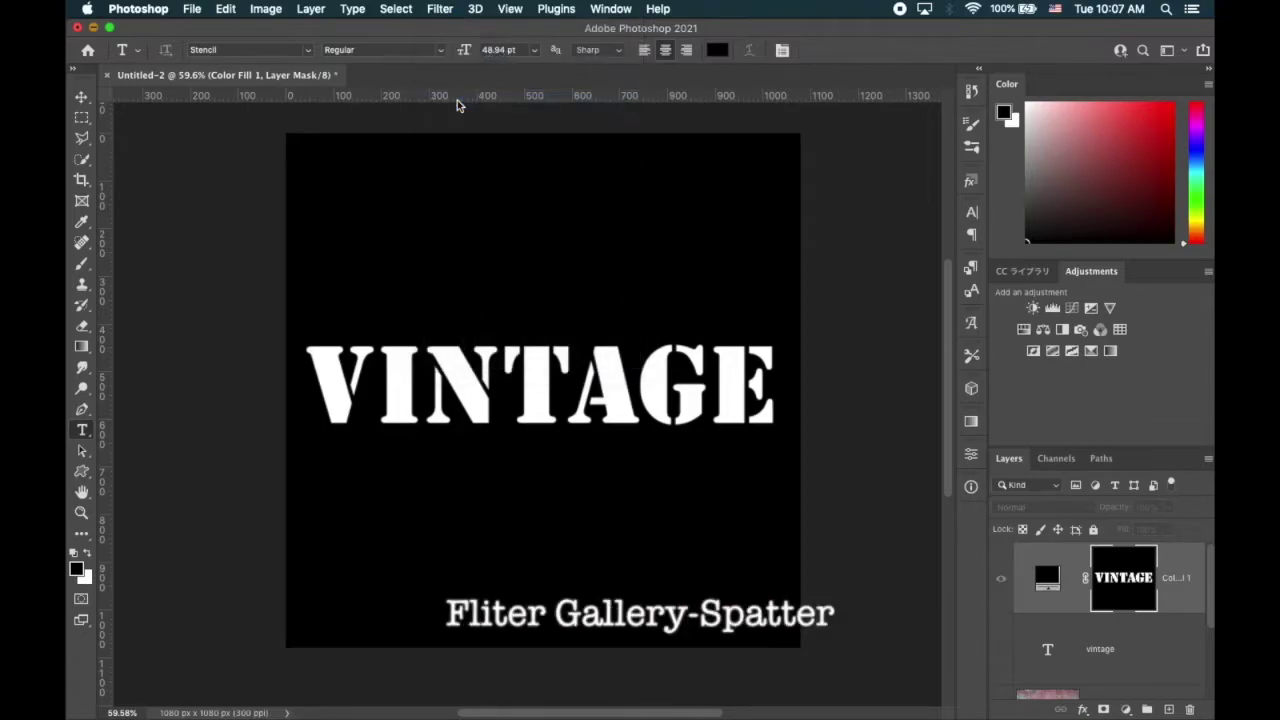
click(933, 157)
drag(934, 157, 931, 161)
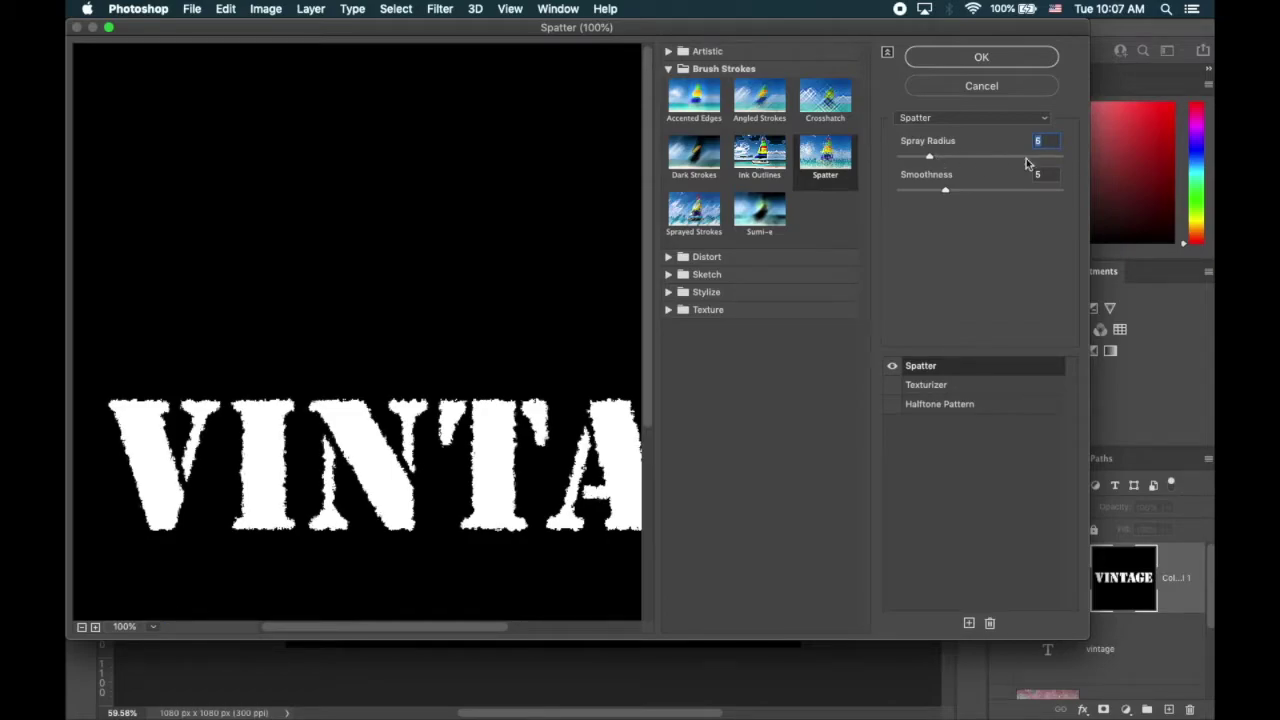
click(980, 58)
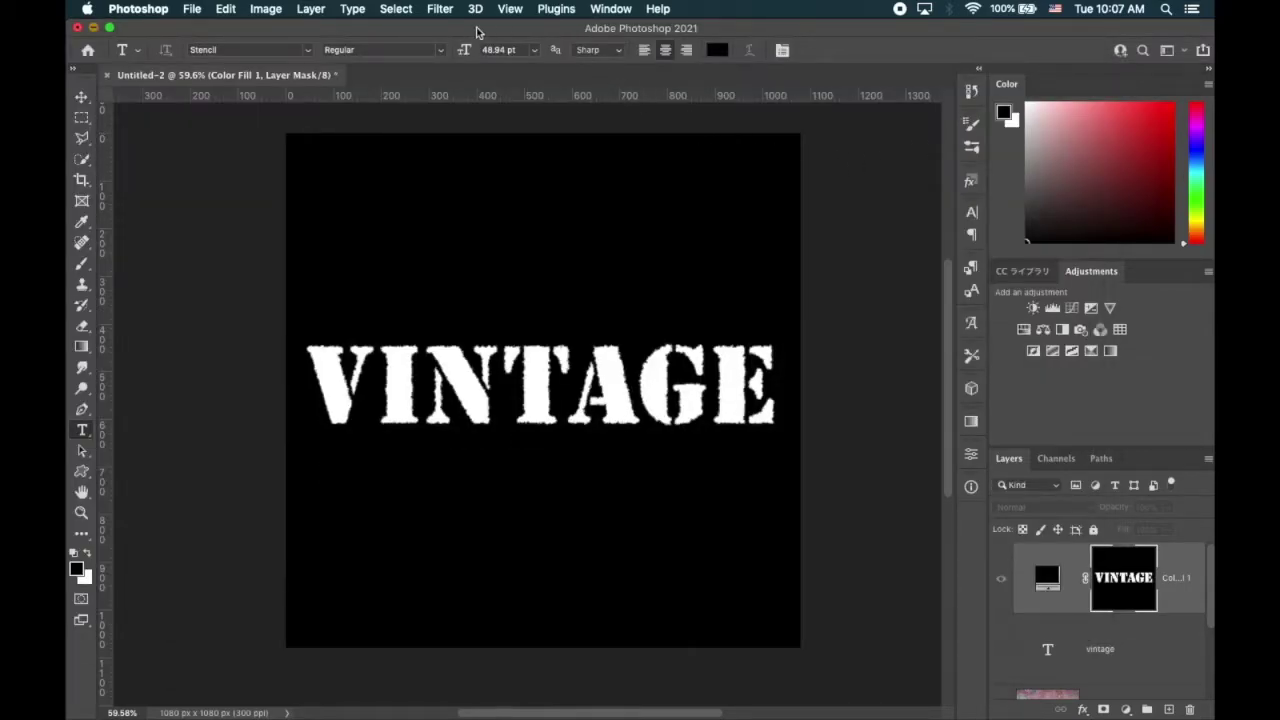
Step: Apply the Mezzotint filter to the layer mask with the Medium Strokes type
click(441, 14)
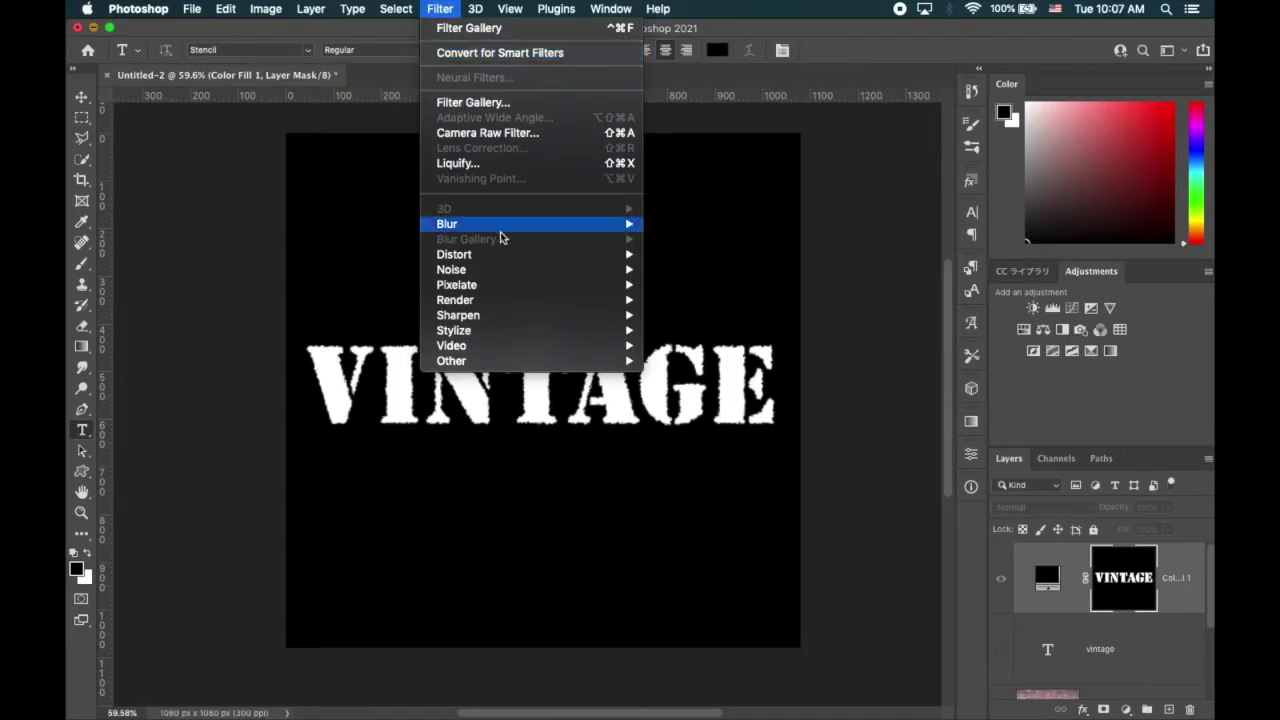
mouse_move(497, 287)
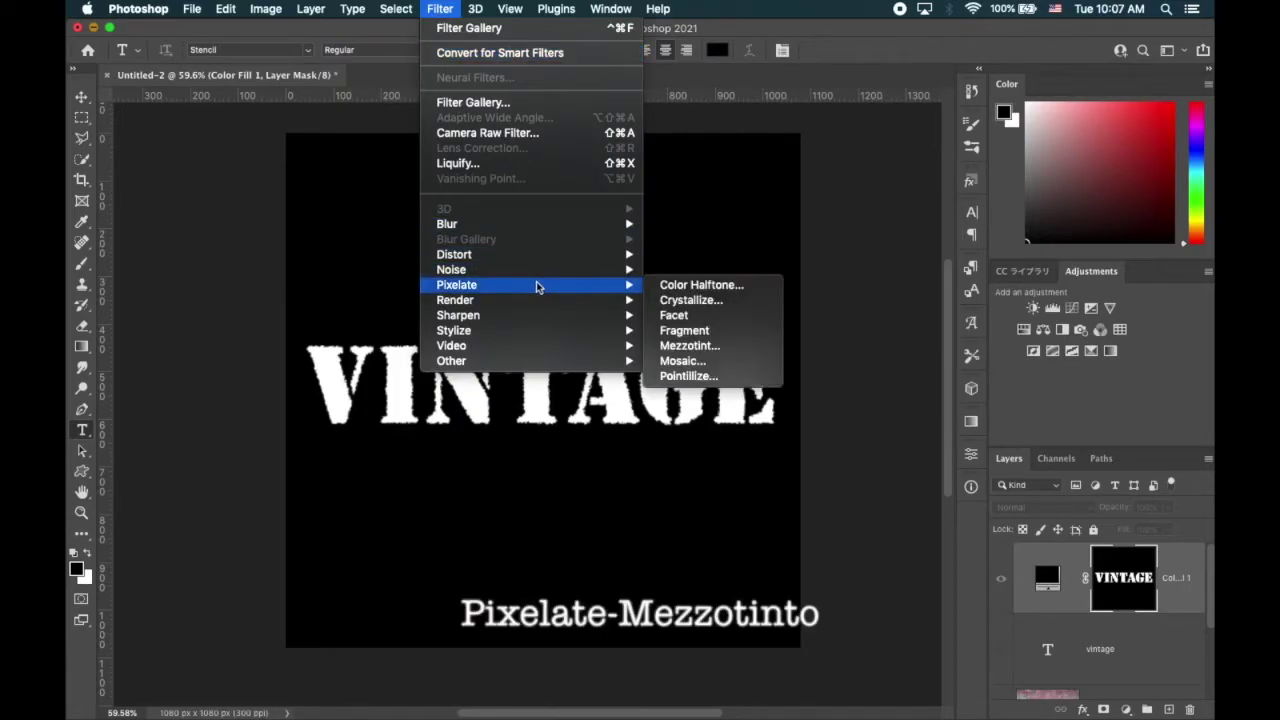
click(690, 346)
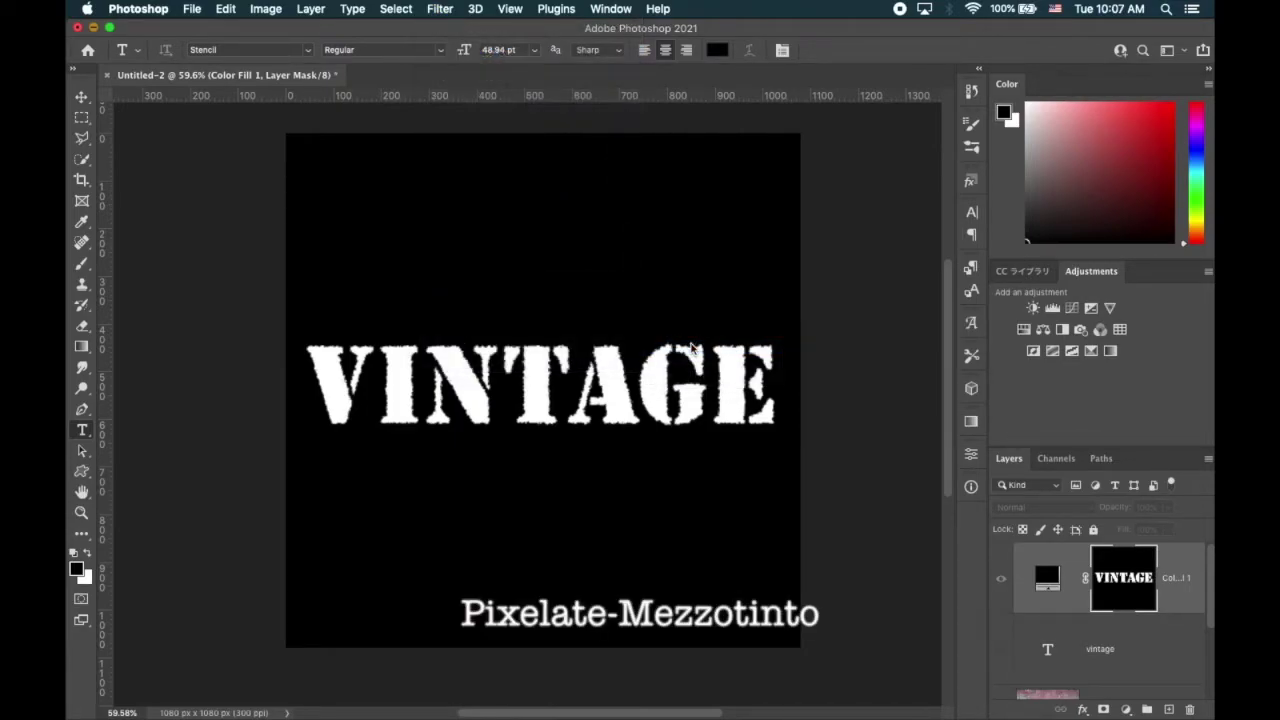
click(631, 414)
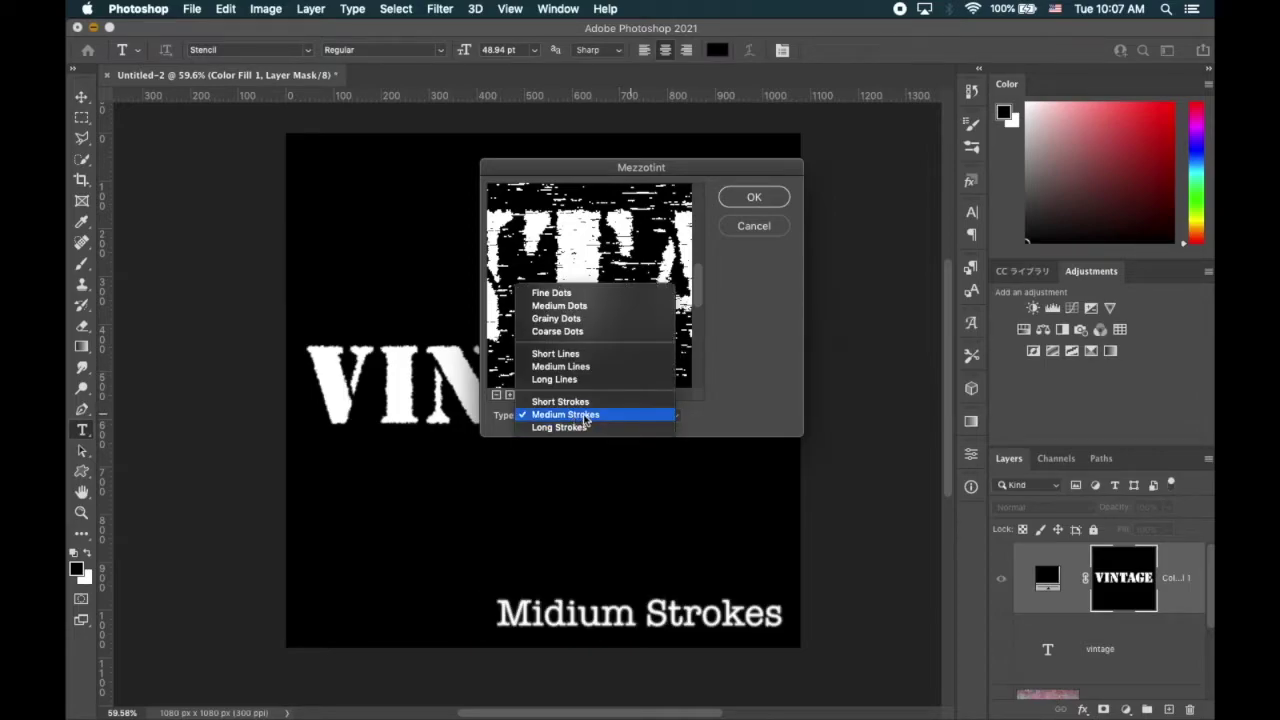
click(587, 416)
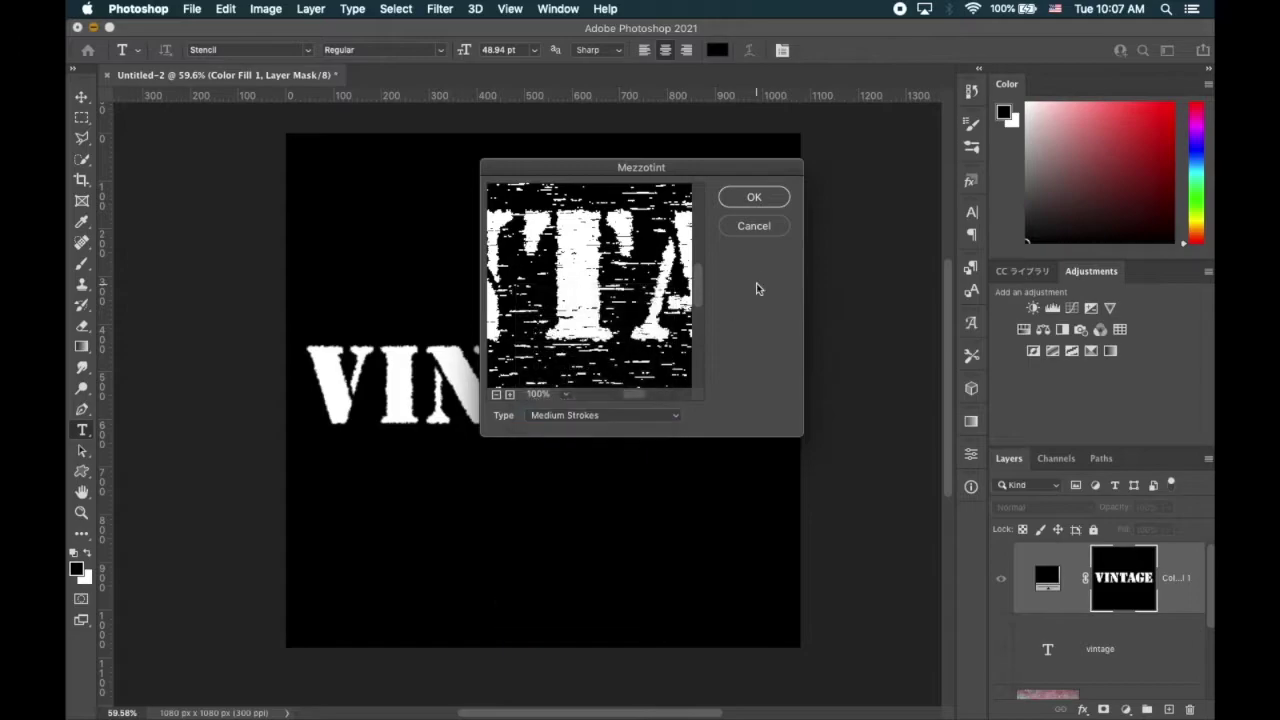
click(754, 198)
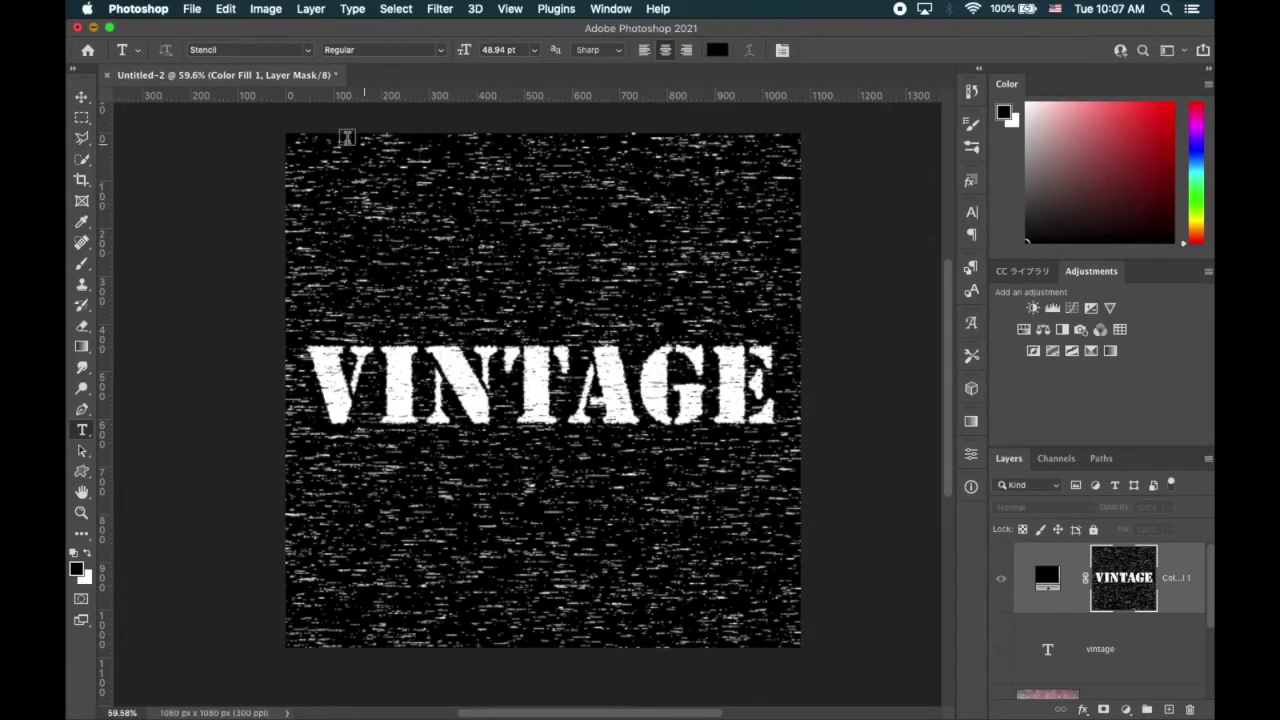
Step: Fade the Mezzotint effect on the mask using Multiply mode at 100% opacity
click(226, 9)
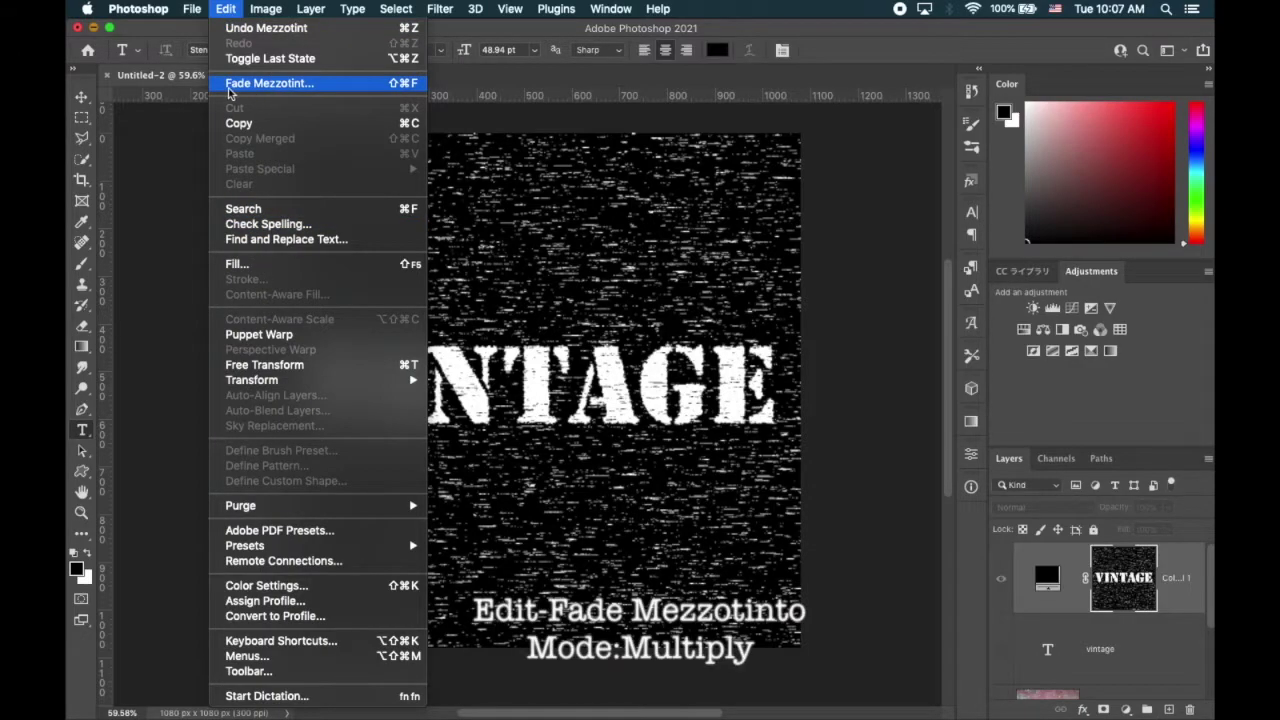
click(293, 86)
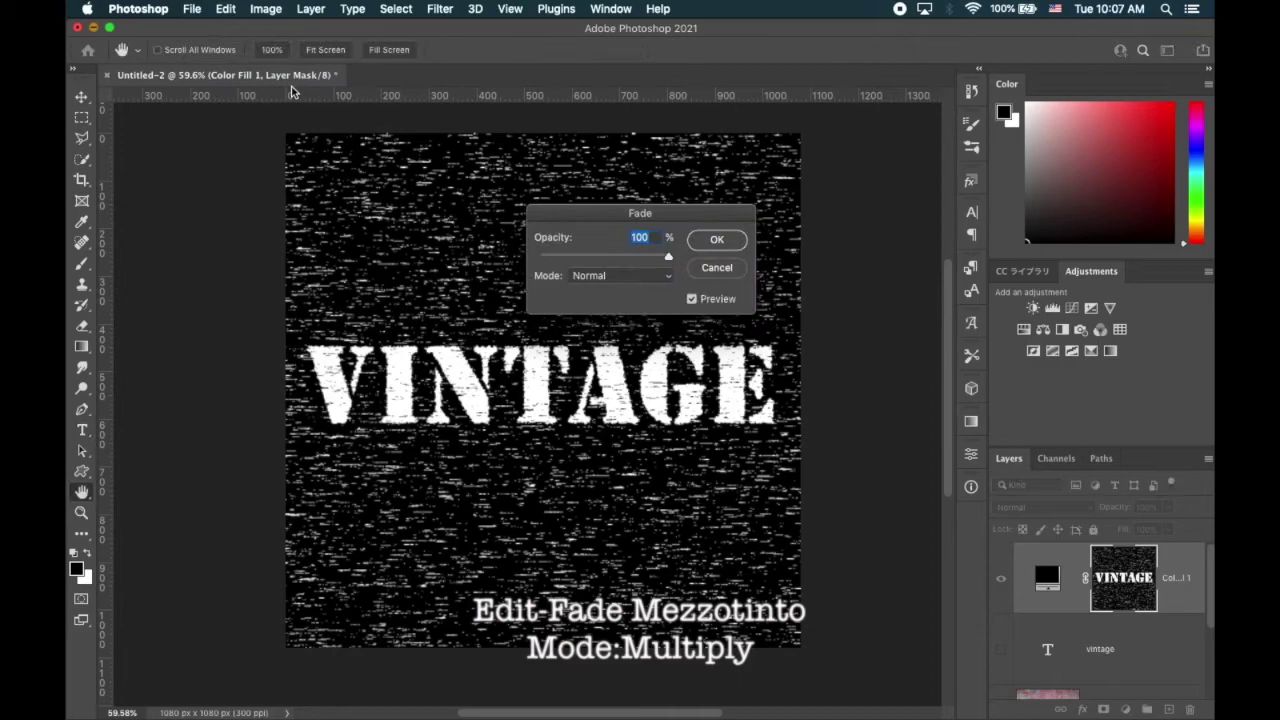
click(625, 280)
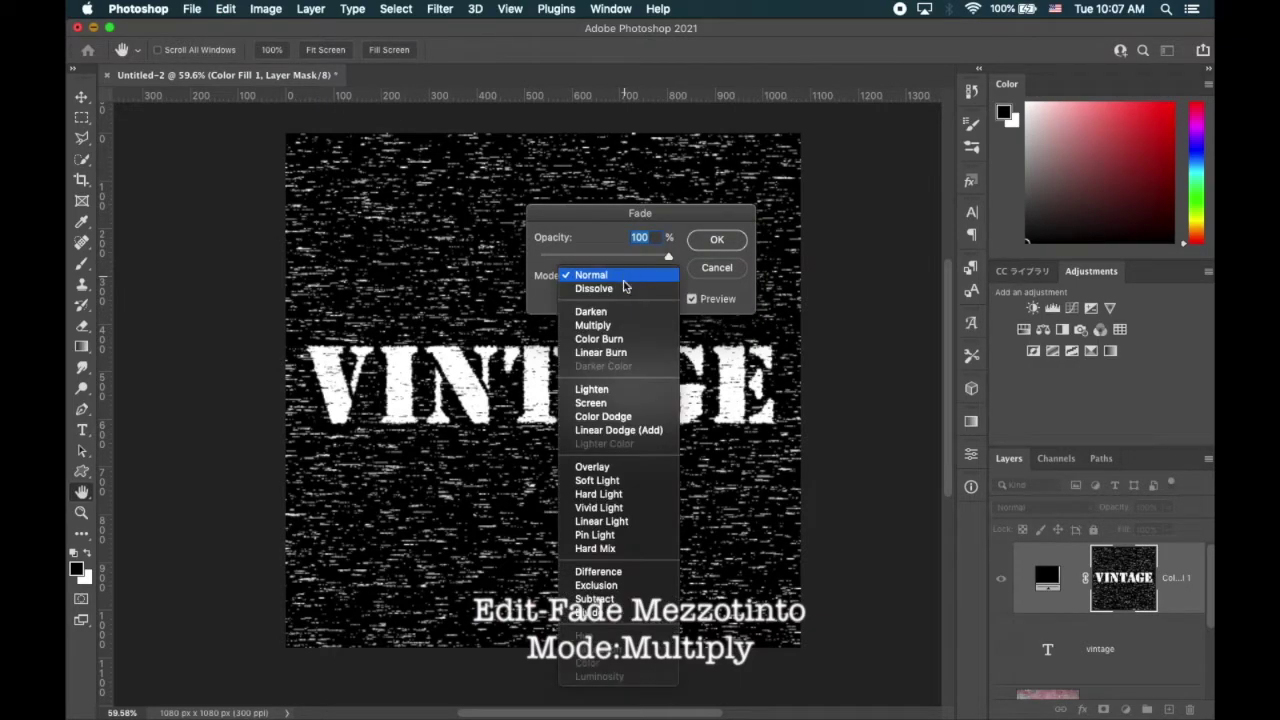
click(613, 325)
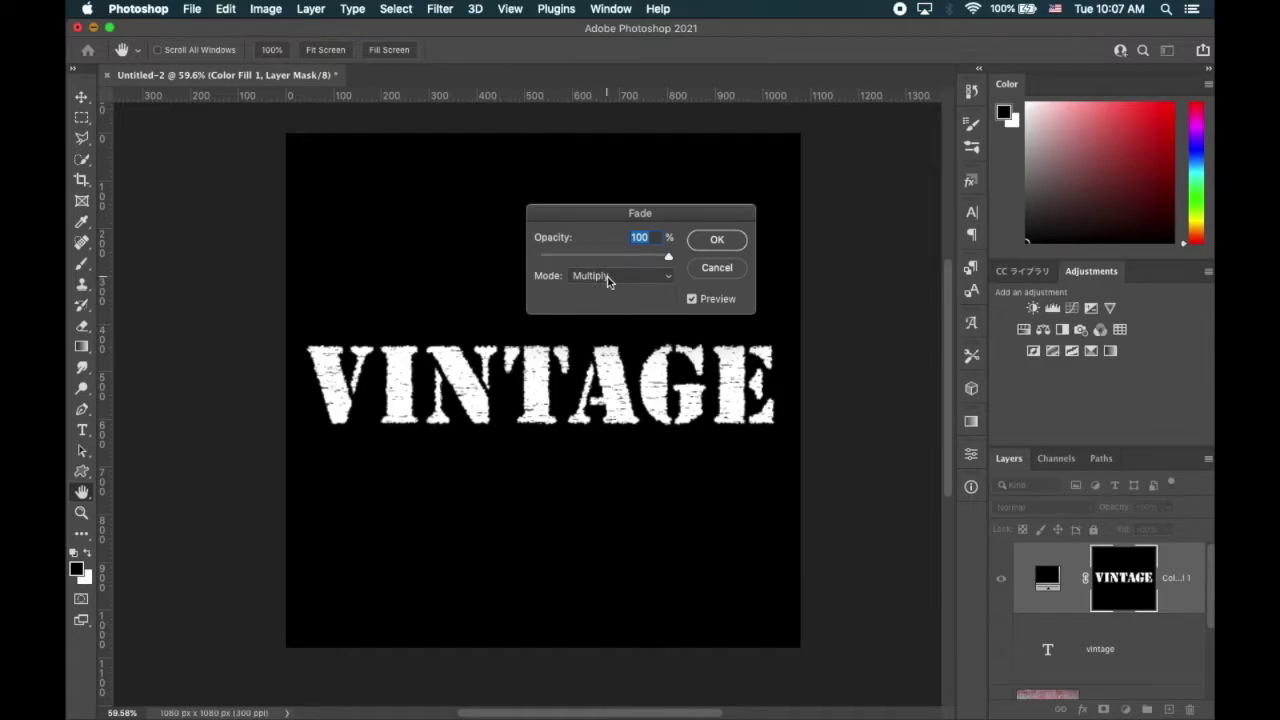
click(738, 243)
key(t)
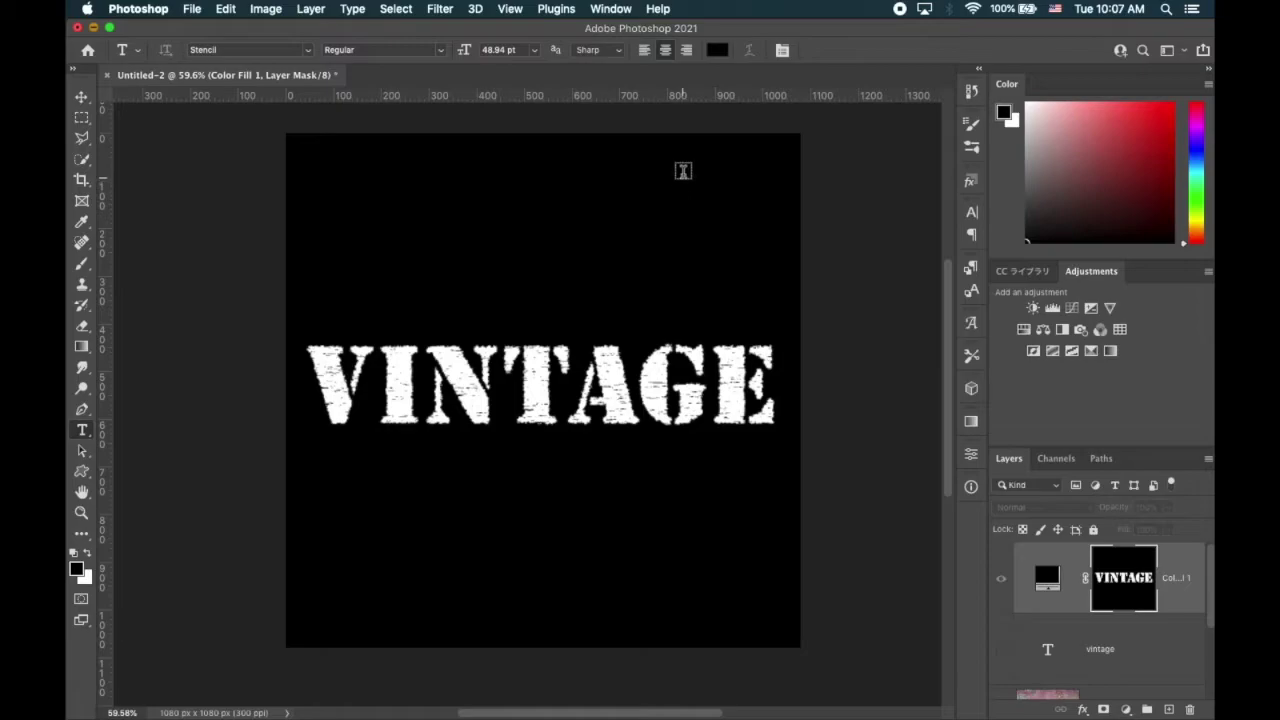
Step: Apply a Gaussian Blur with a 0.5 pixel radius to the layer mask, and switch back to the normal image view
click(443, 12)
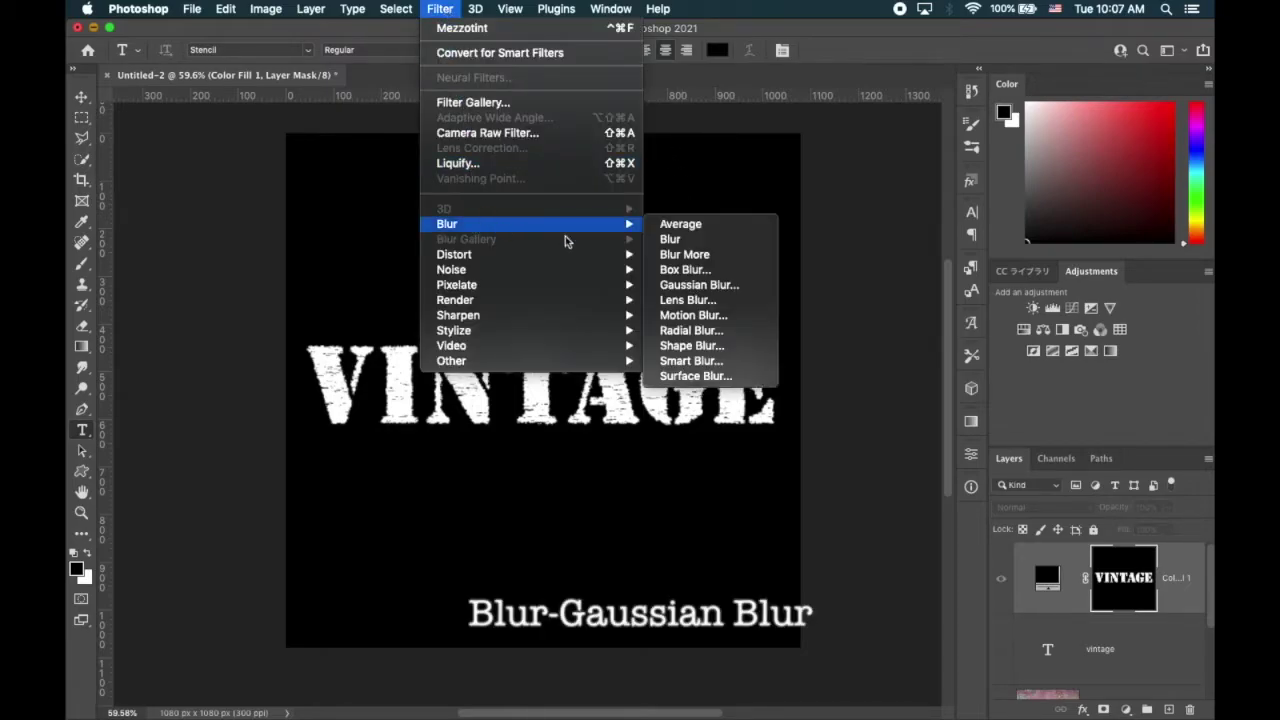
mouse_move(632, 232)
click(695, 285)
click(482, 373)
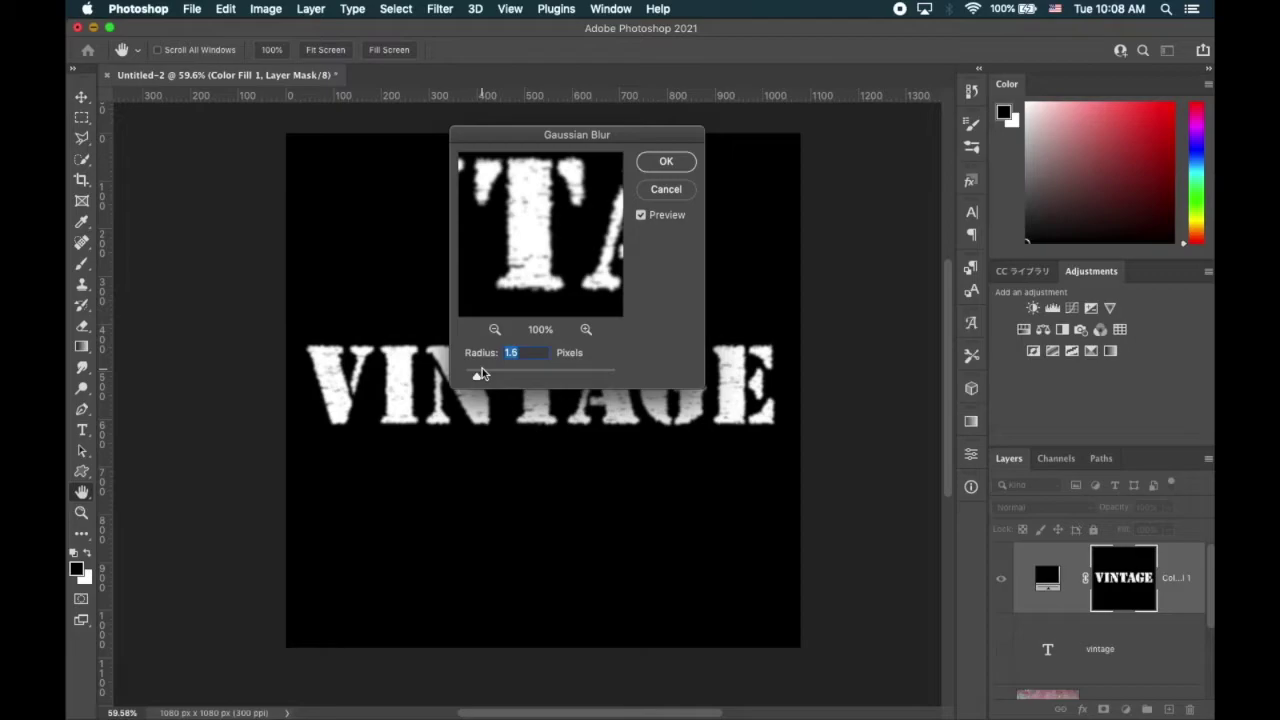
text(0.5)
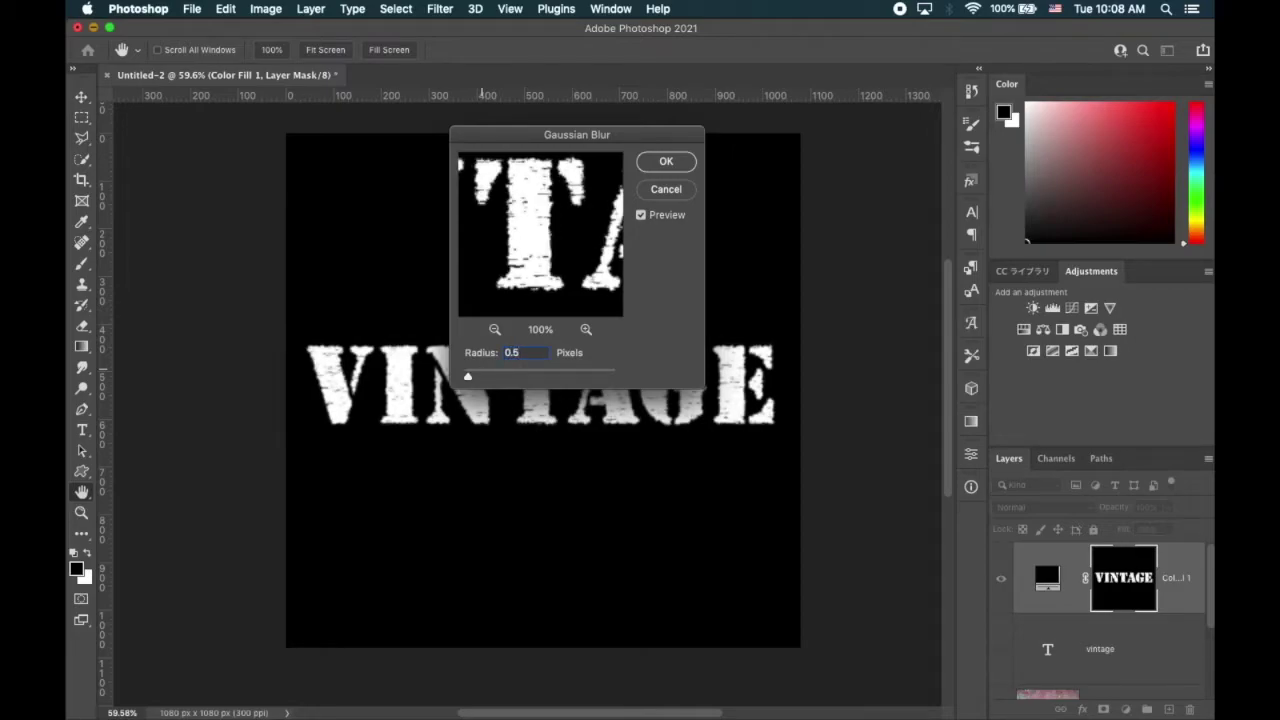
click(689, 160)
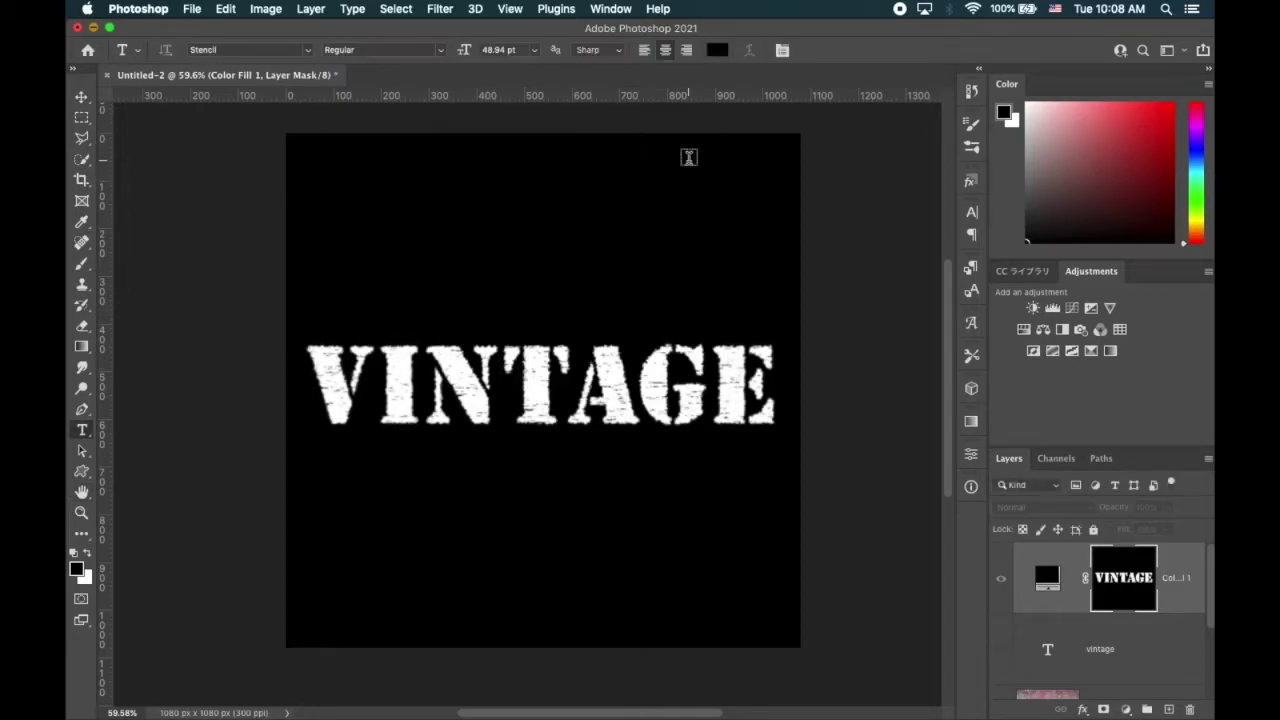
alt+click(1130, 608)
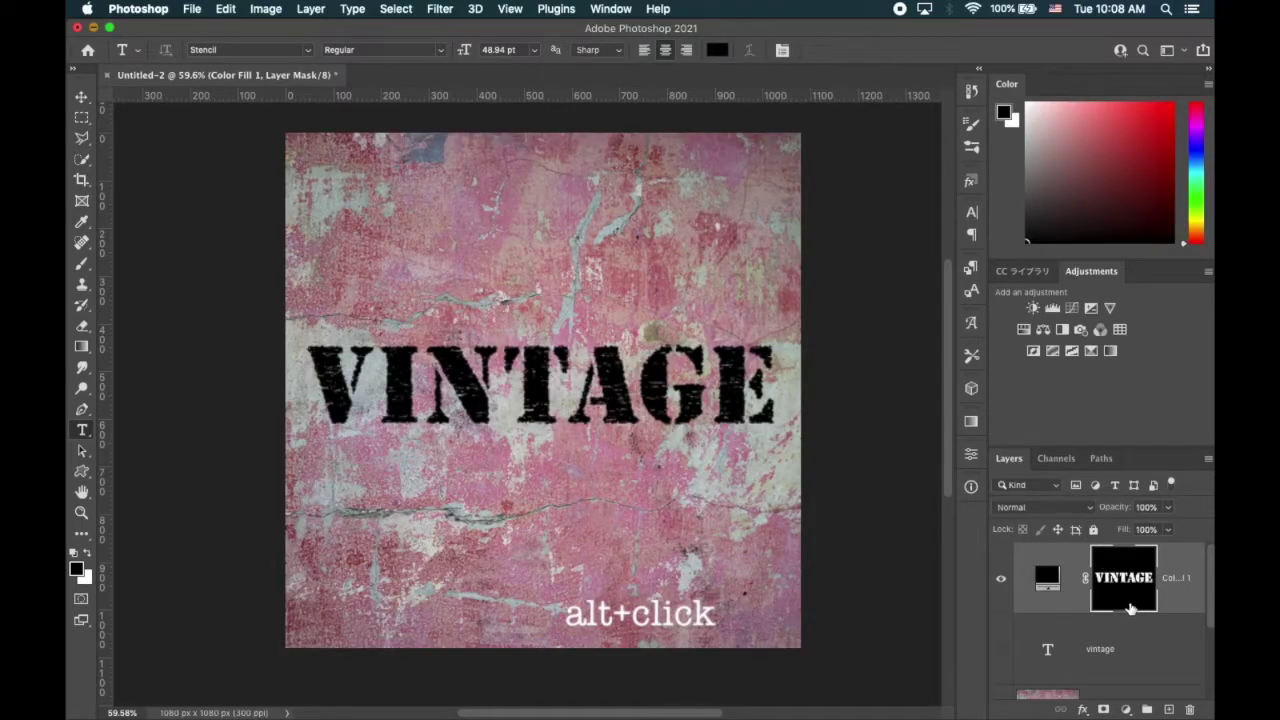
Step: Open the blending options of the color fill layer and set its blend mode to Multiply
scroll(575, 450, up, 3)
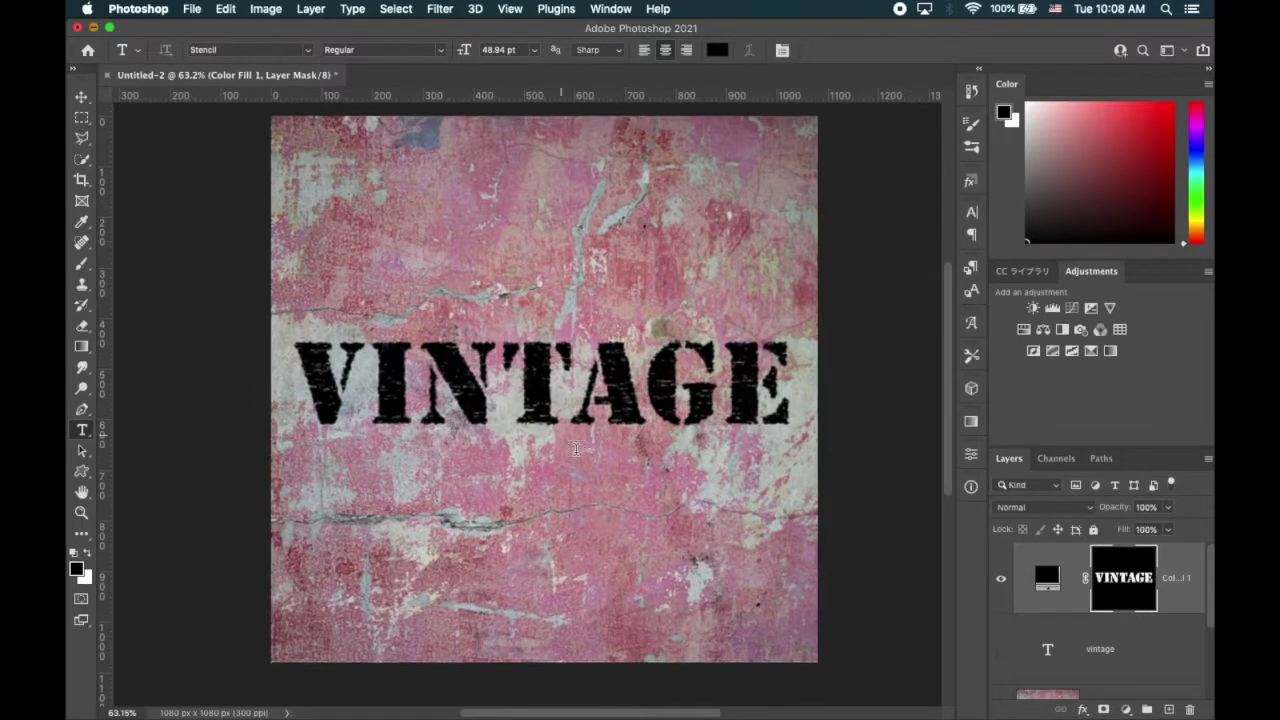
scroll(575, 450, up, 3)
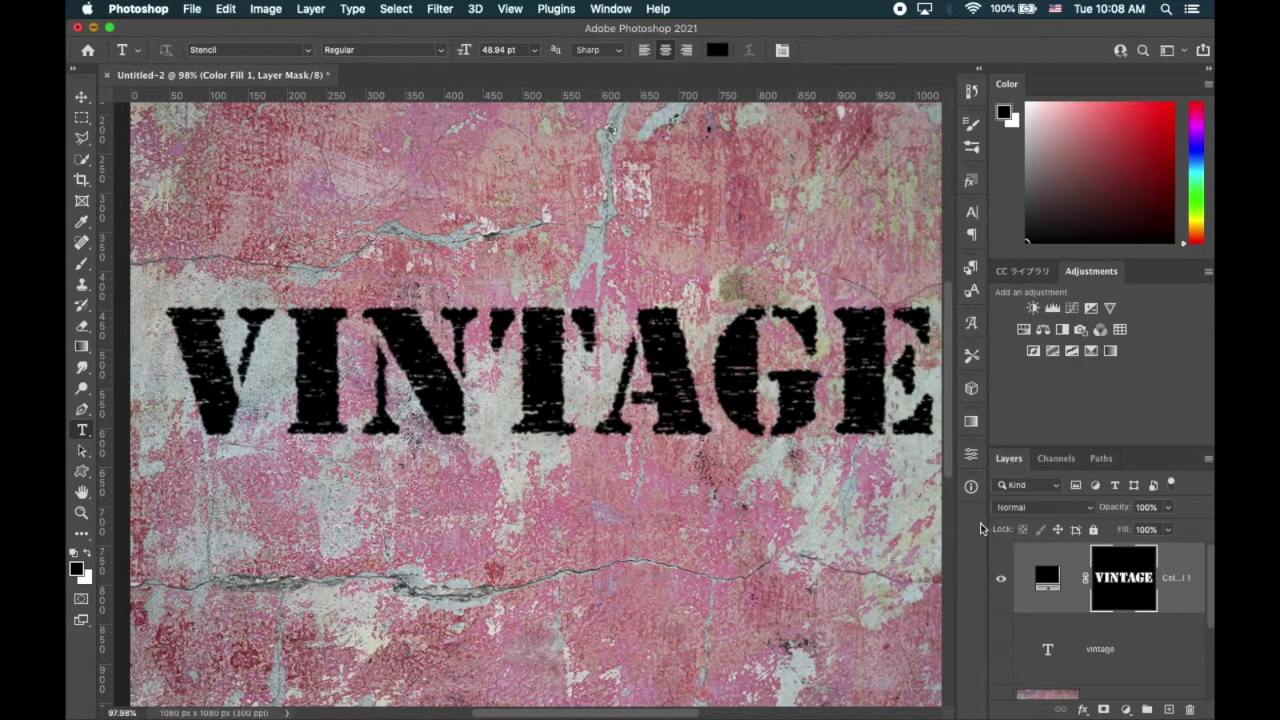
click(1084, 709)
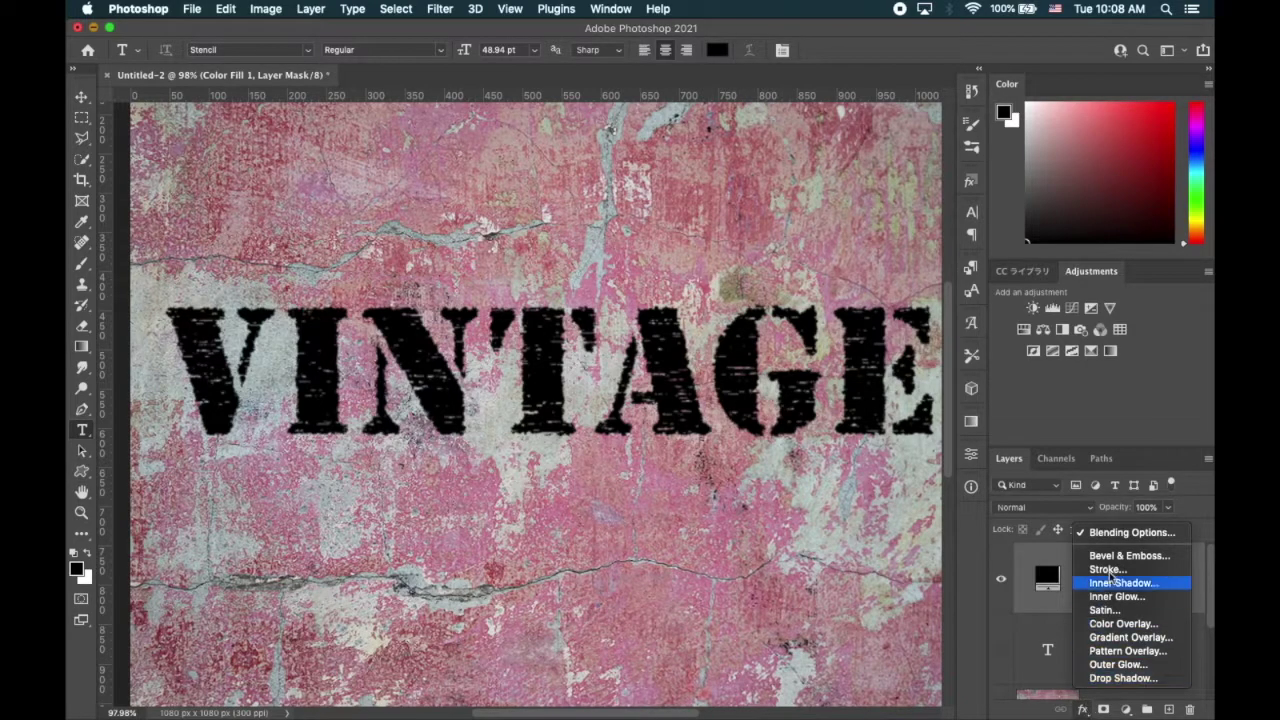
click(1120, 536)
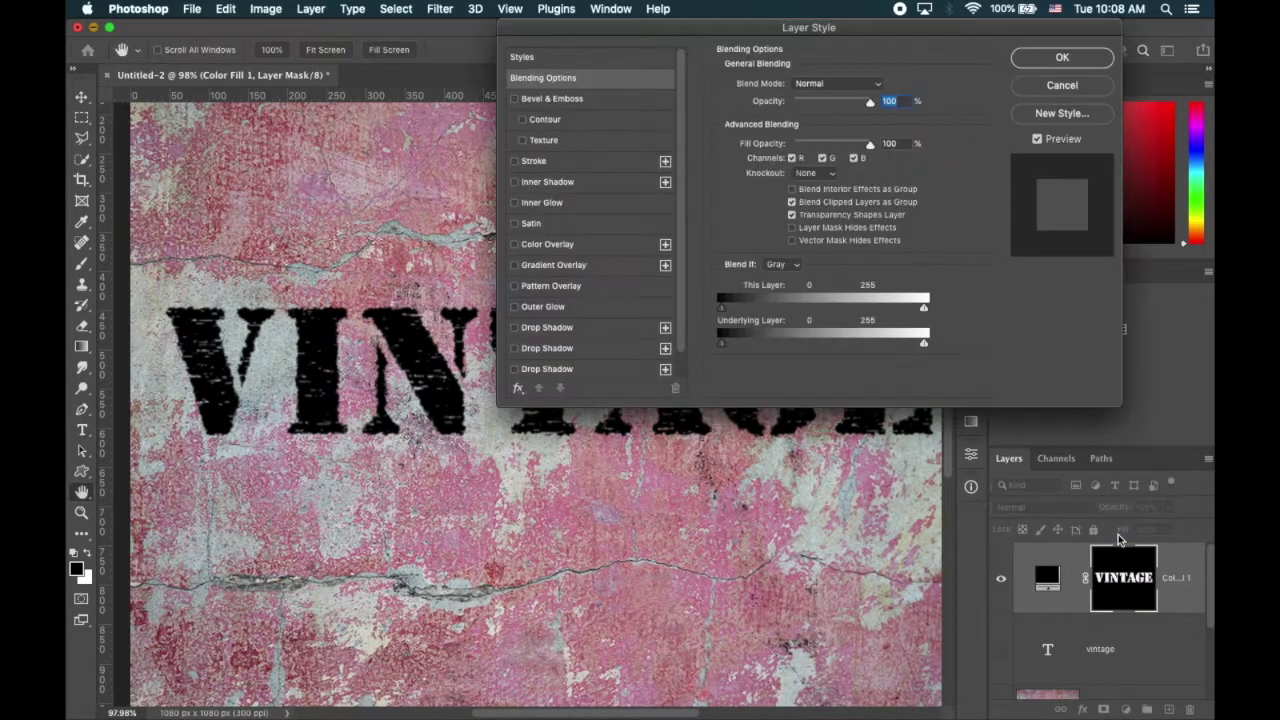
click(879, 84)
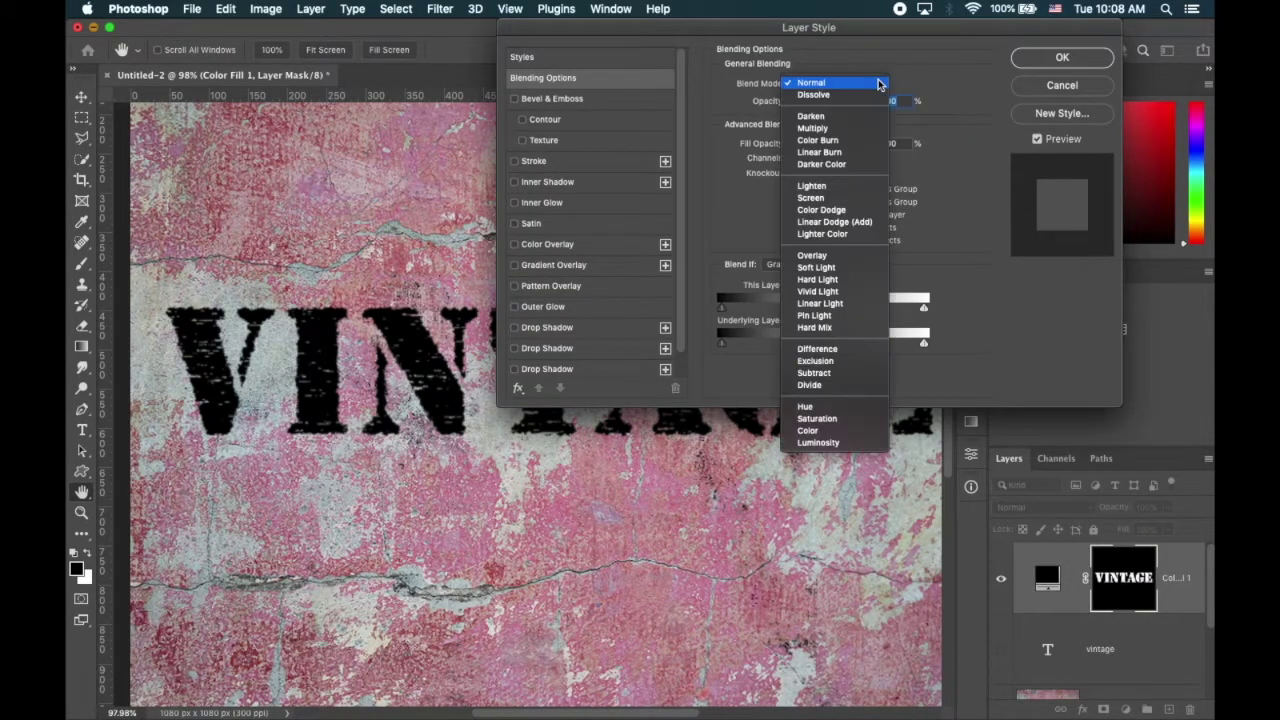
click(818, 130)
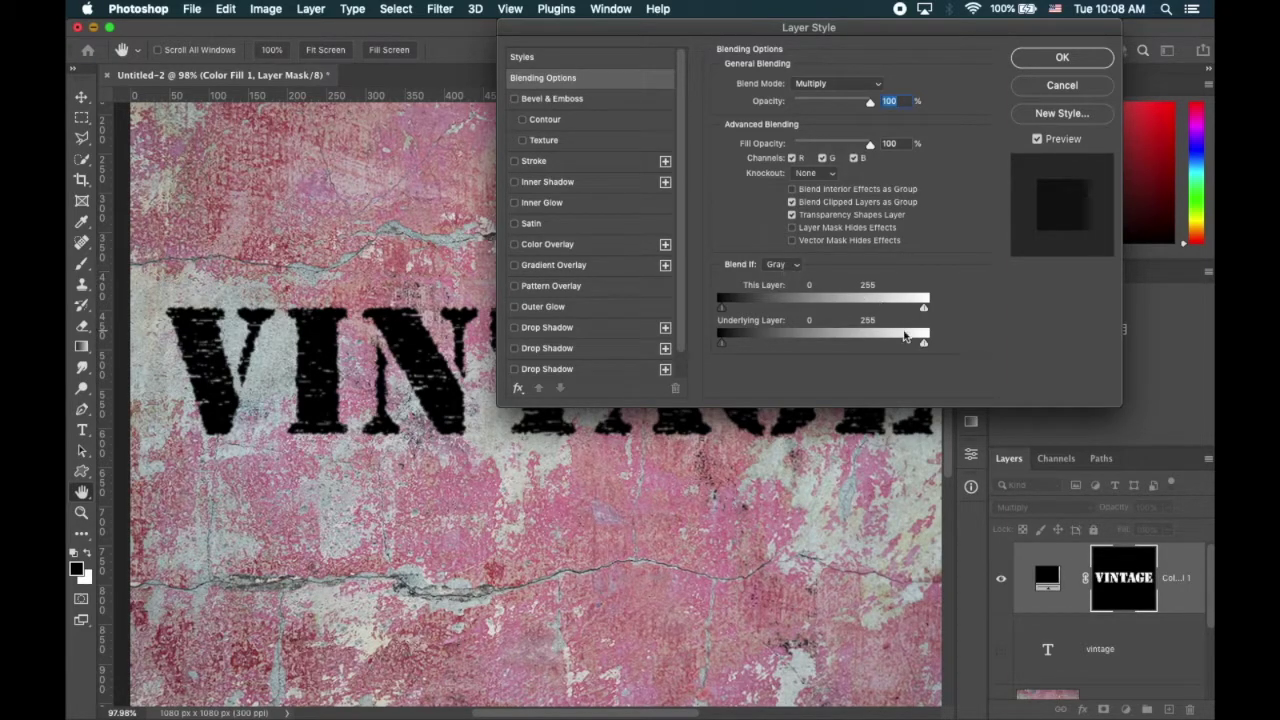
Step: Set the Gray Blend If range of the underlying layer to 168 / 176 for the blacks and 190 / 199 for the whites
drag(923, 345, 876, 346)
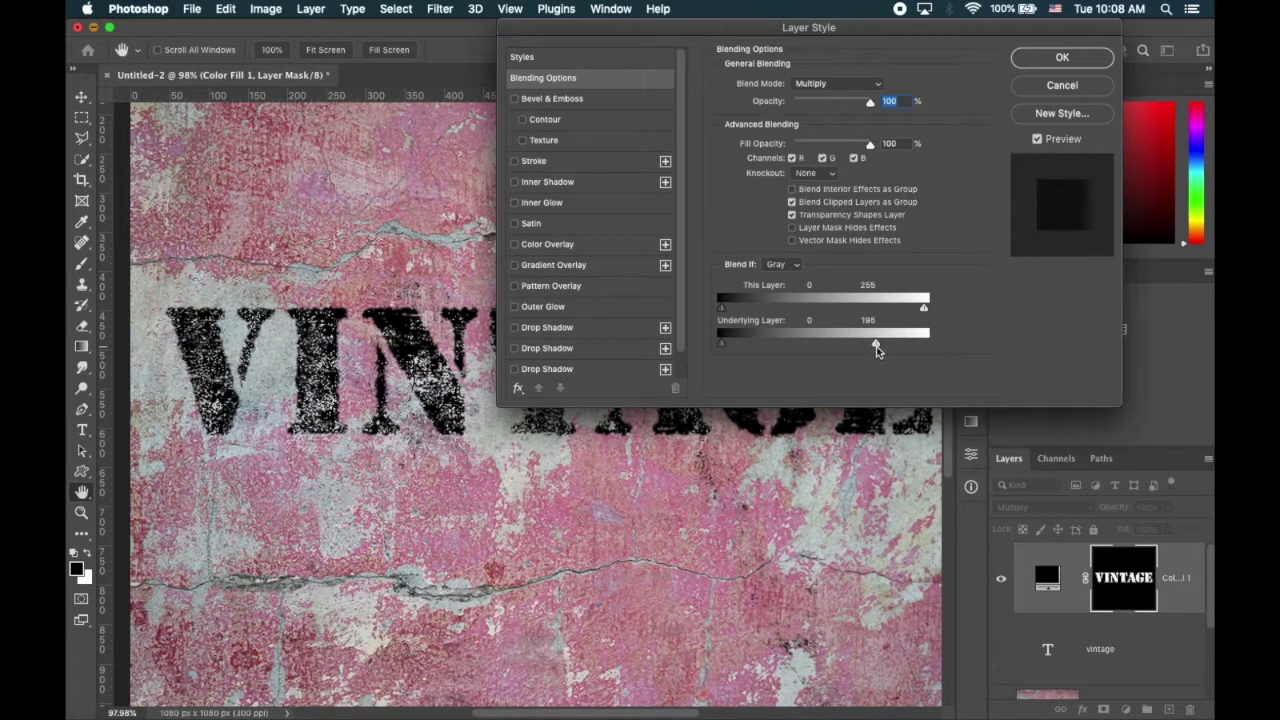
drag(724, 346, 843, 347)
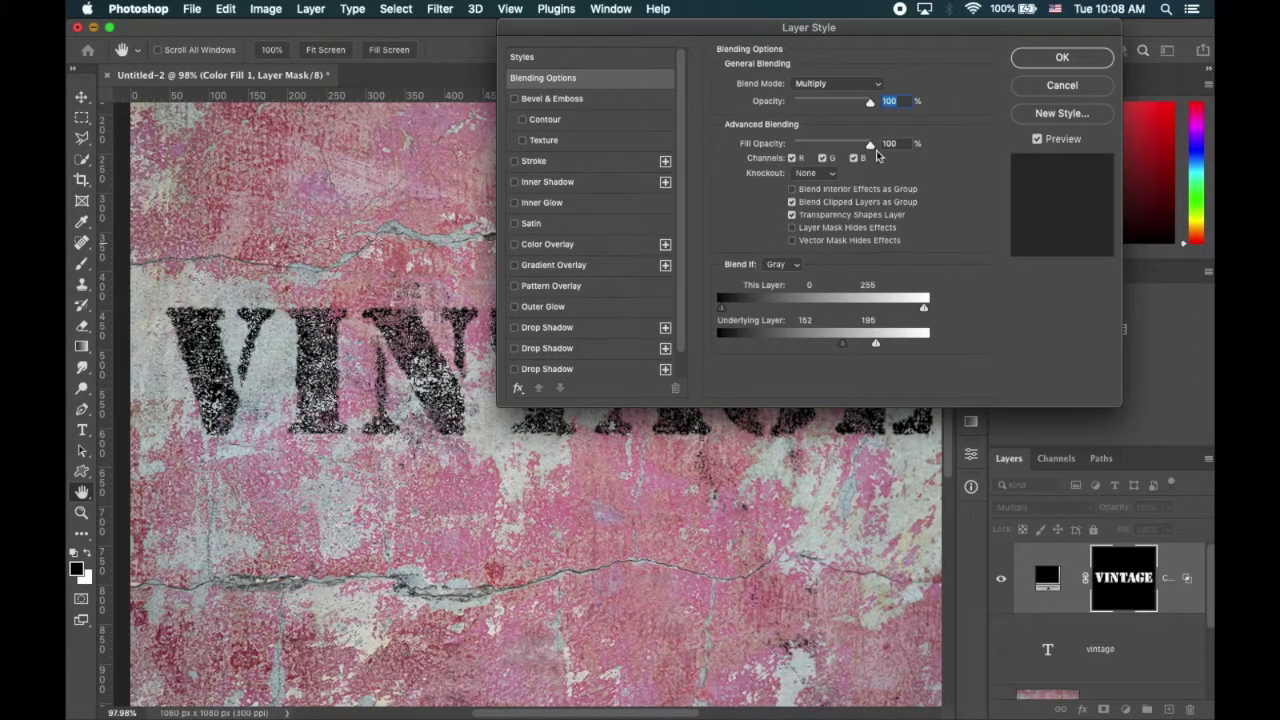
drag(909, 36, 1003, 34)
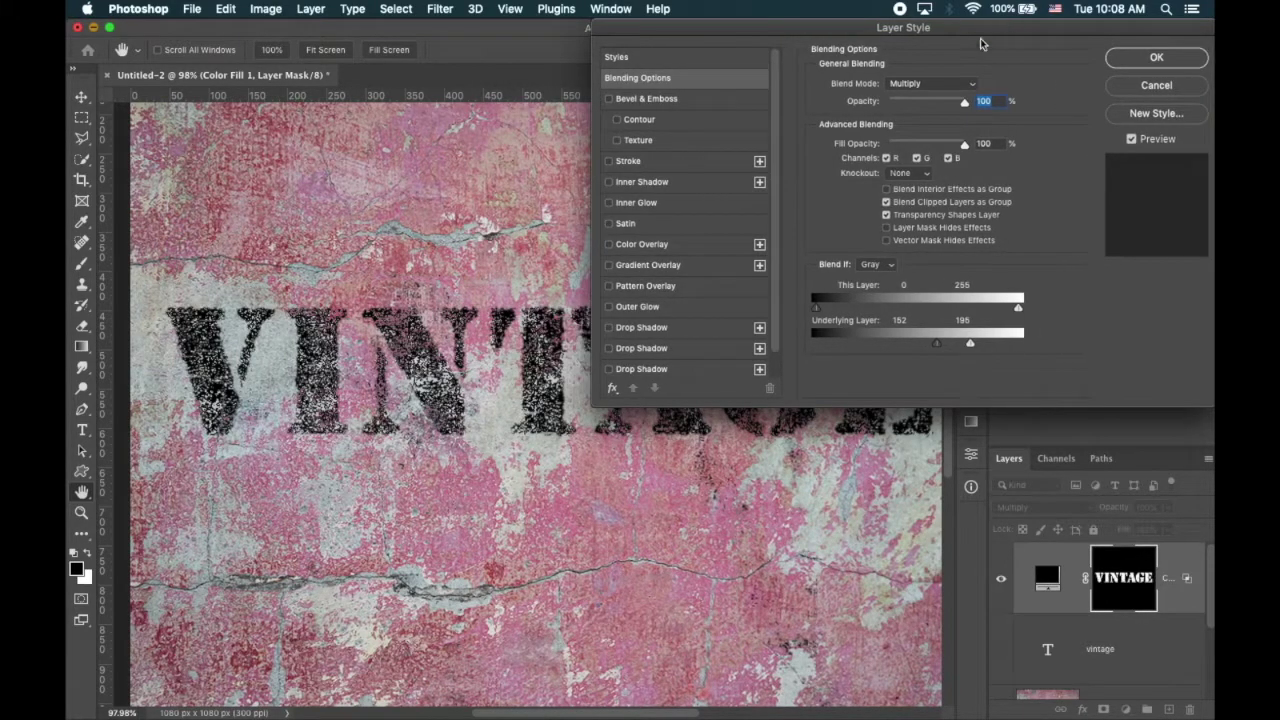
scroll(791, 487, up, 5)
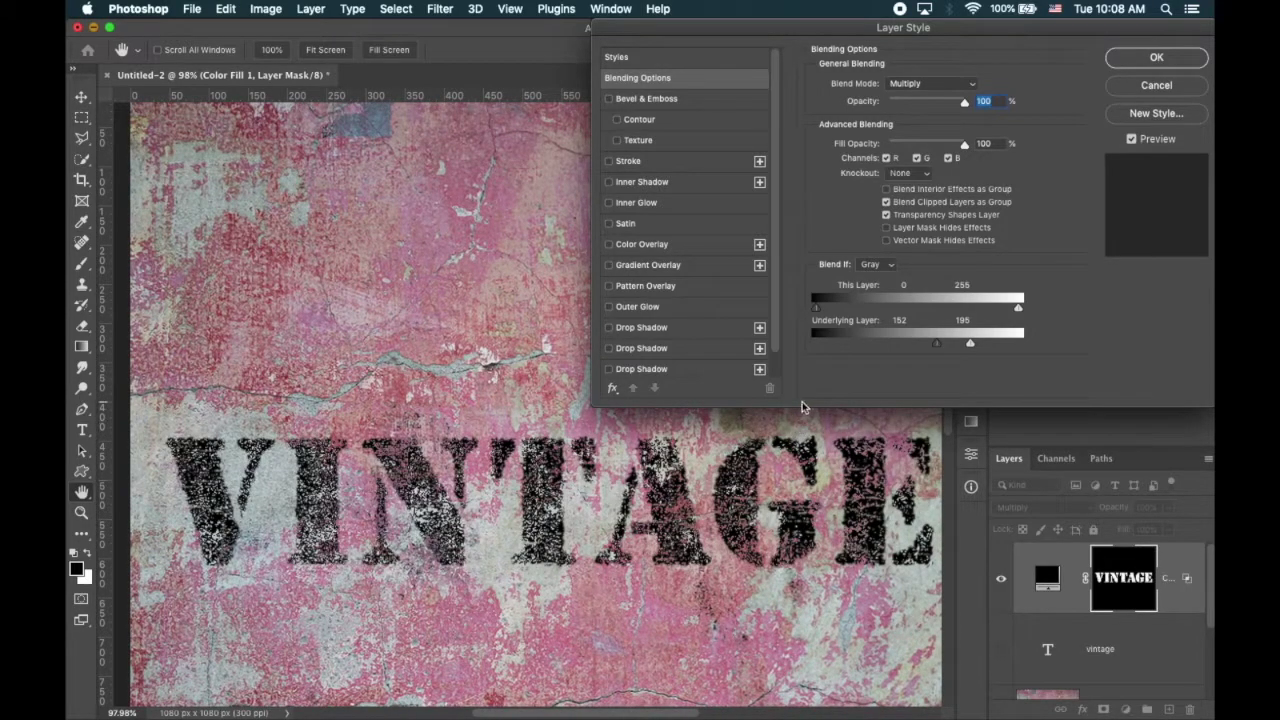
scroll(805, 413, down, 2)
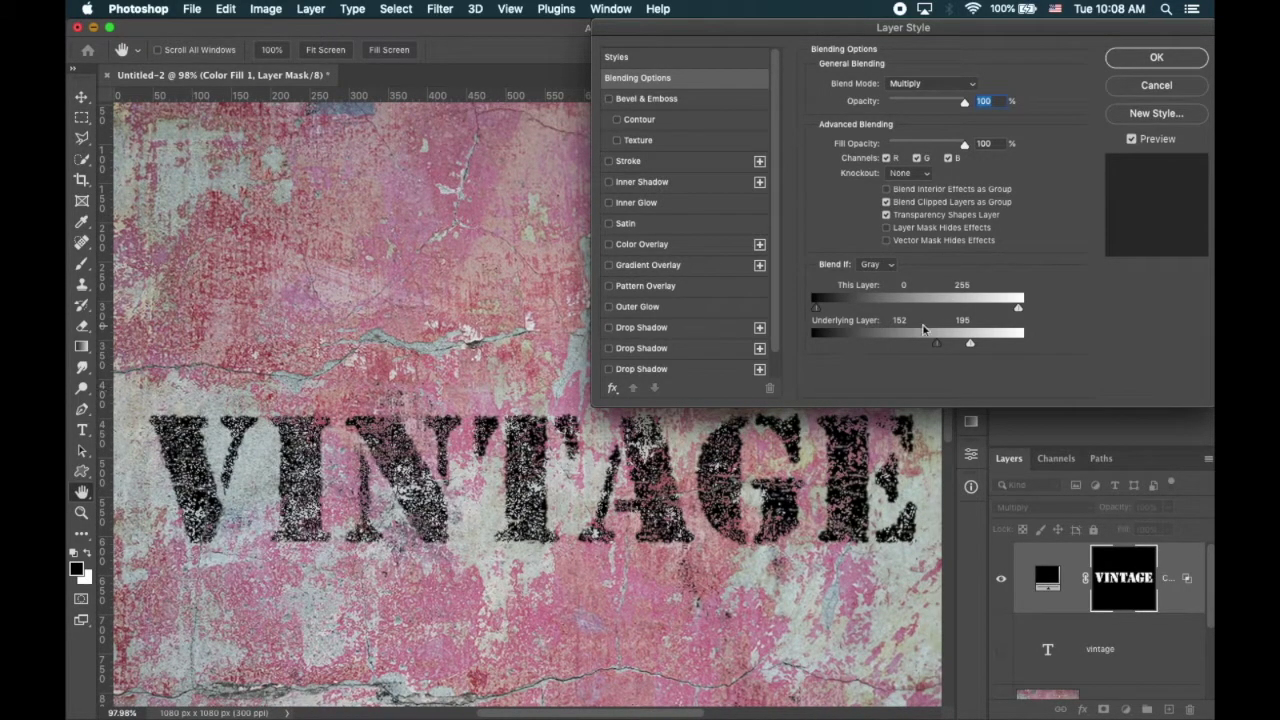
drag(940, 343, 977, 347)
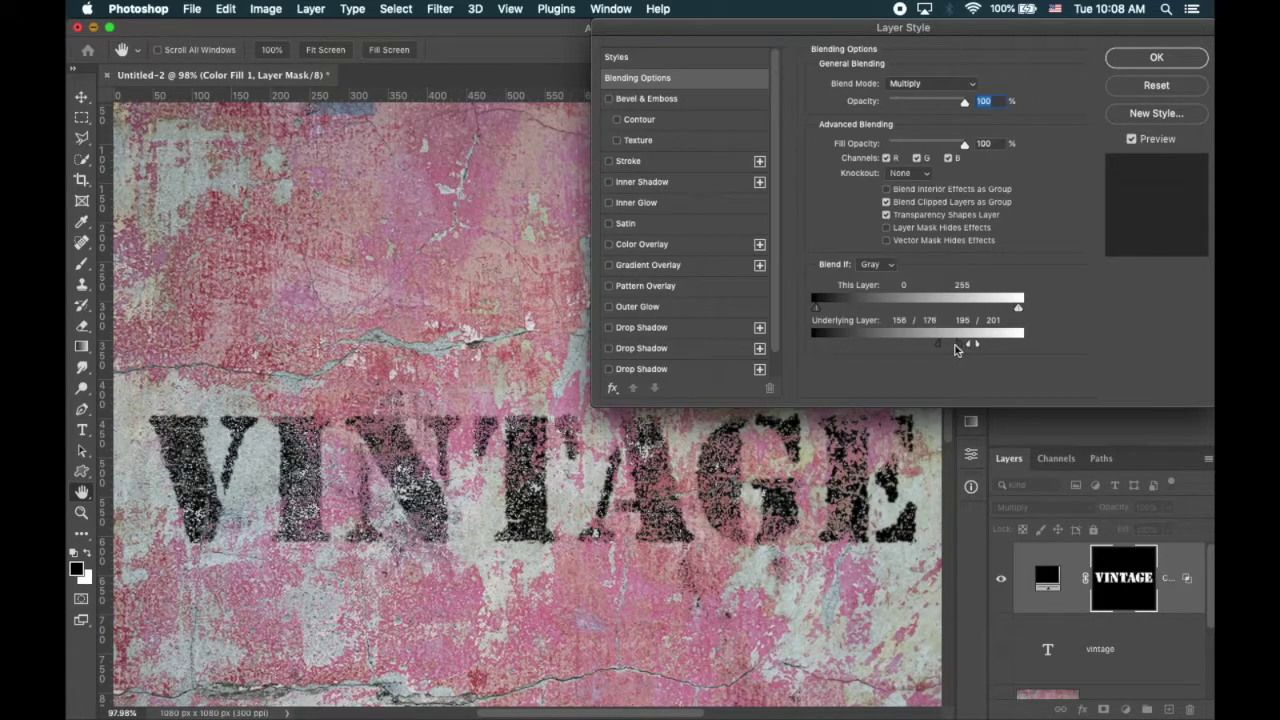
drag(968, 346, 950, 350)
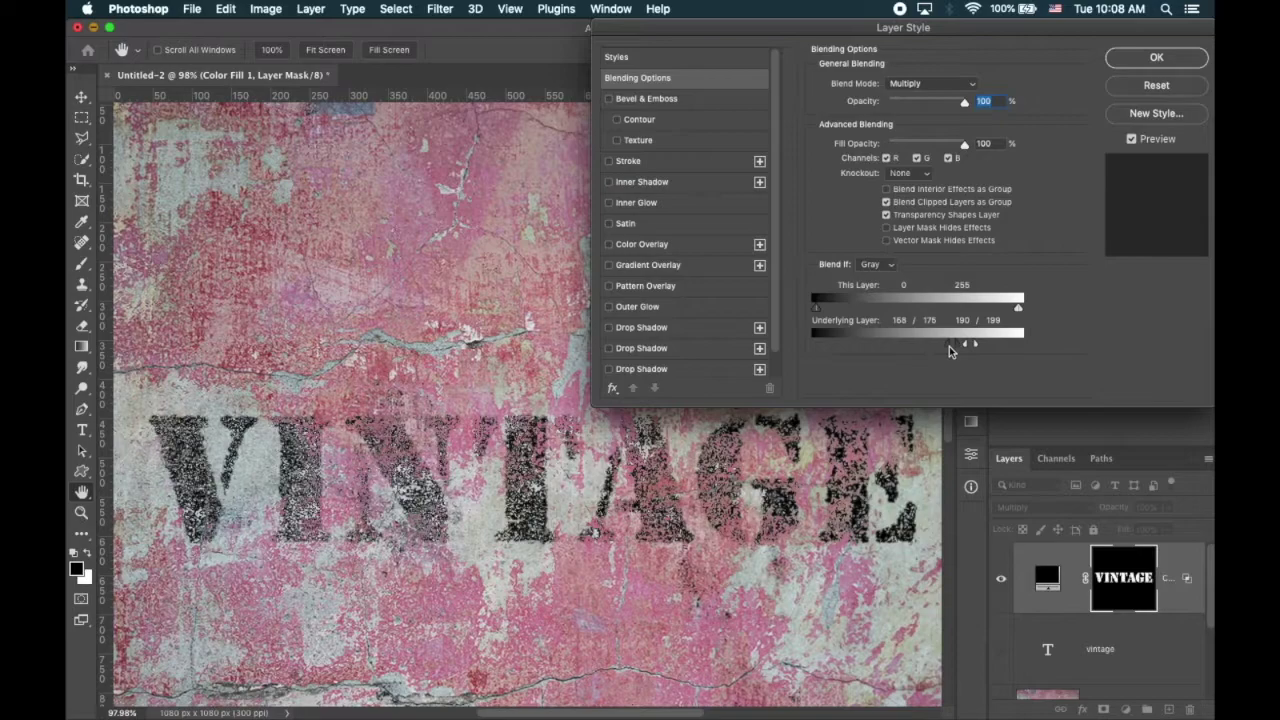
Step: Set the Red Blend If range of the underlying layer to 168 / 183 and 206 / 218, and apply the layer style
click(875, 264)
click(882, 279)
drag(815, 345, 988, 347)
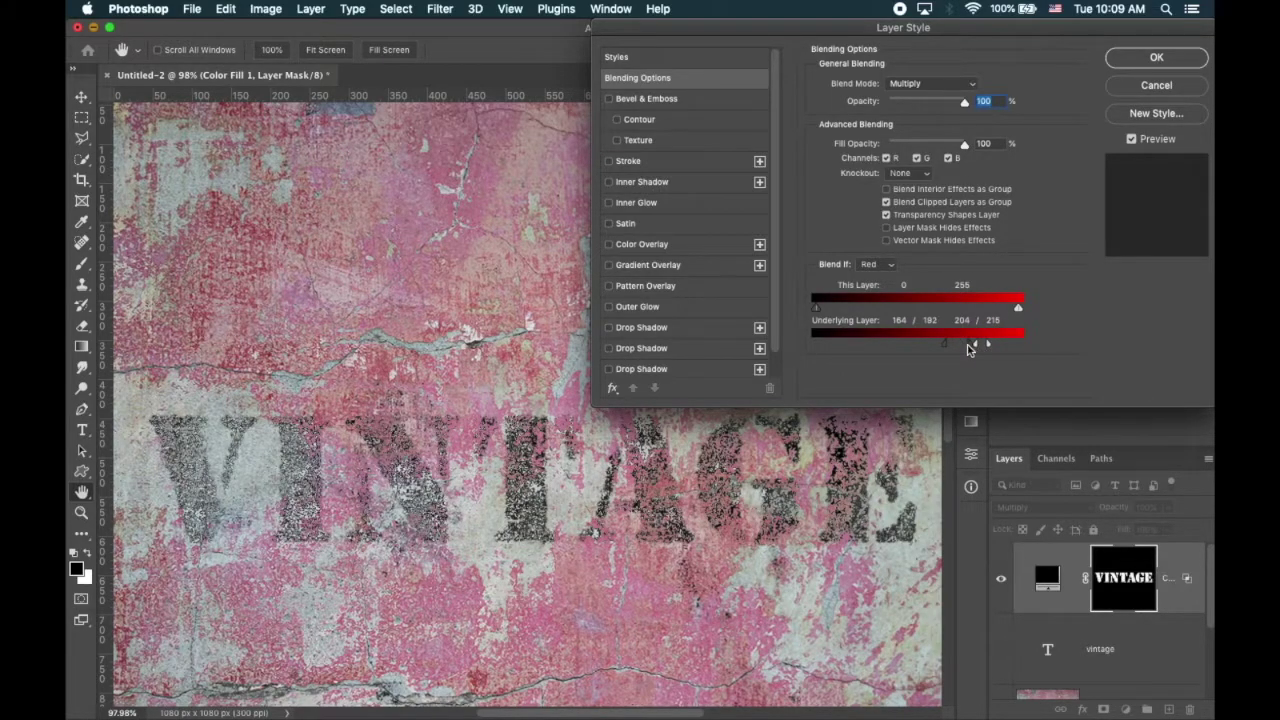
drag(953, 347, 966, 347)
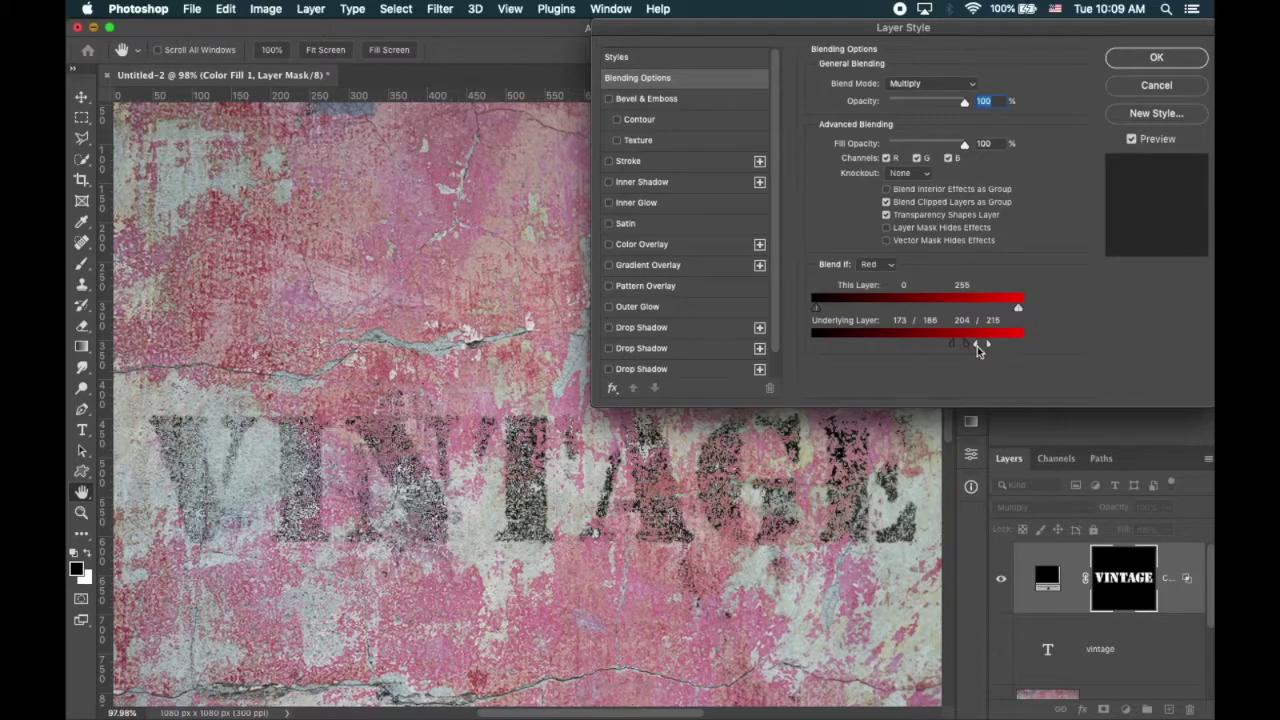
drag(988, 348, 961, 349)
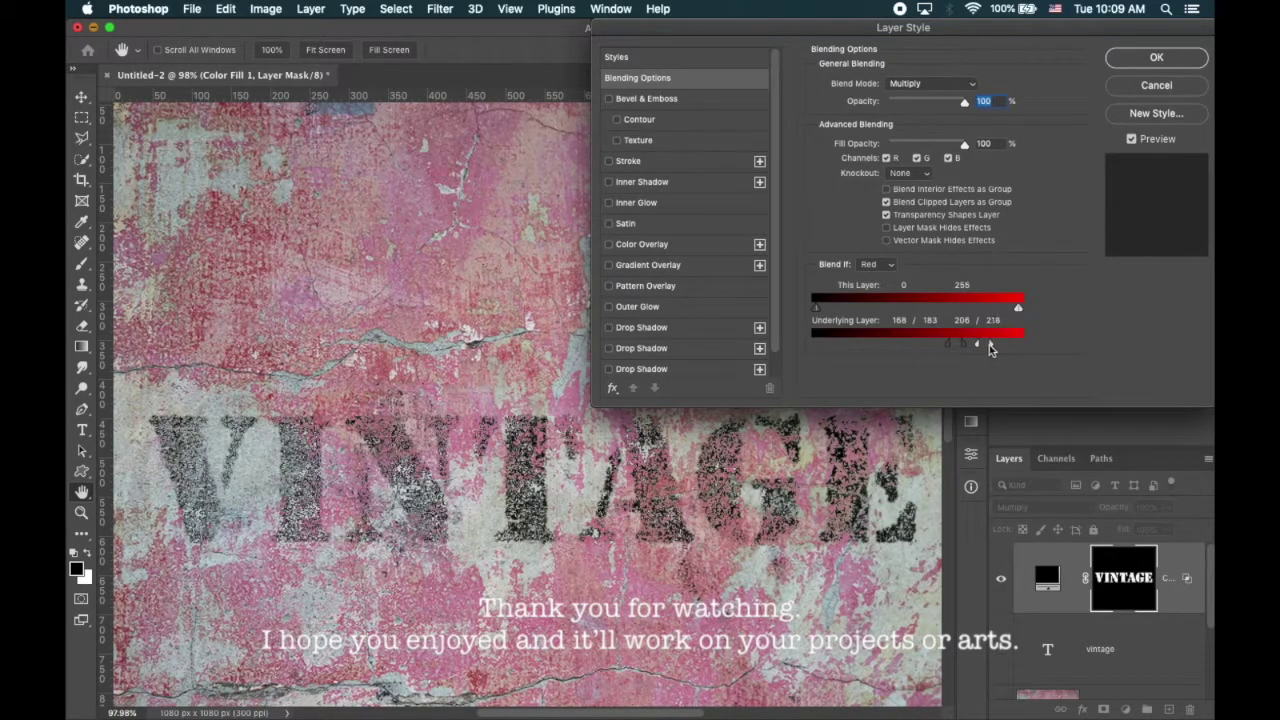
click(1141, 64)
scroll(747, 437, down, 3)
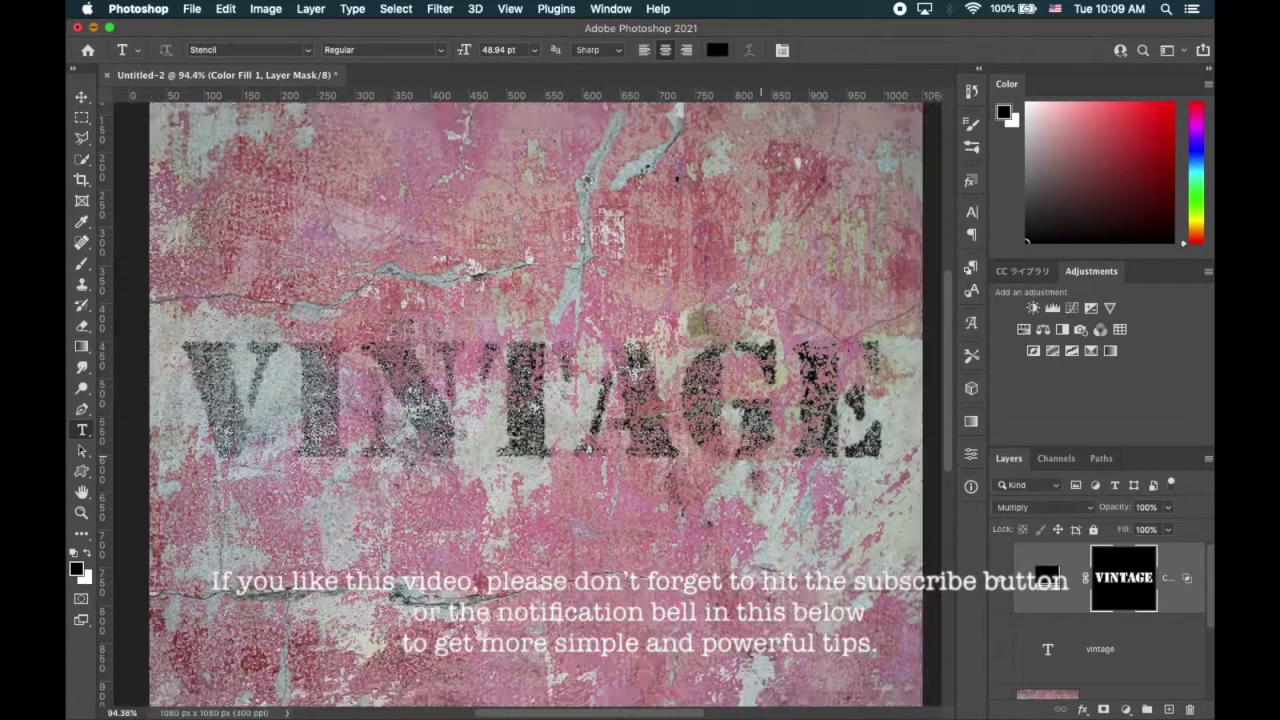